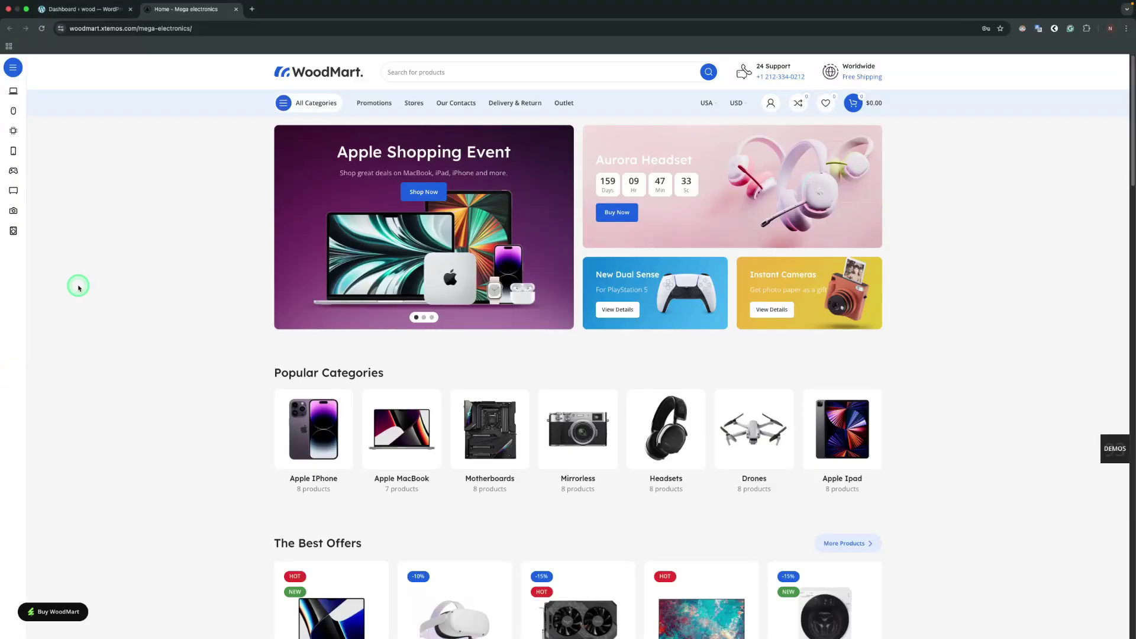
Preview the demo store's All Categories sticky side menu, then switch to the WordPress Dashboard
{"action": "mouse_move", "coordinate": [20, 185]}
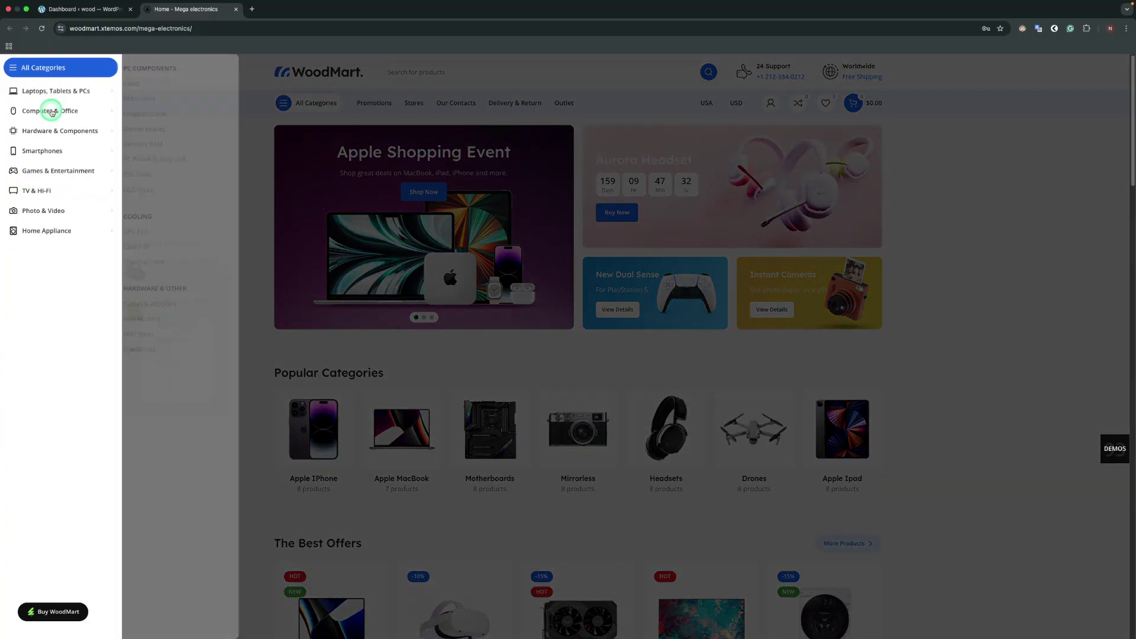
{"action": "mouse_move", "coordinate": [56, 141]}
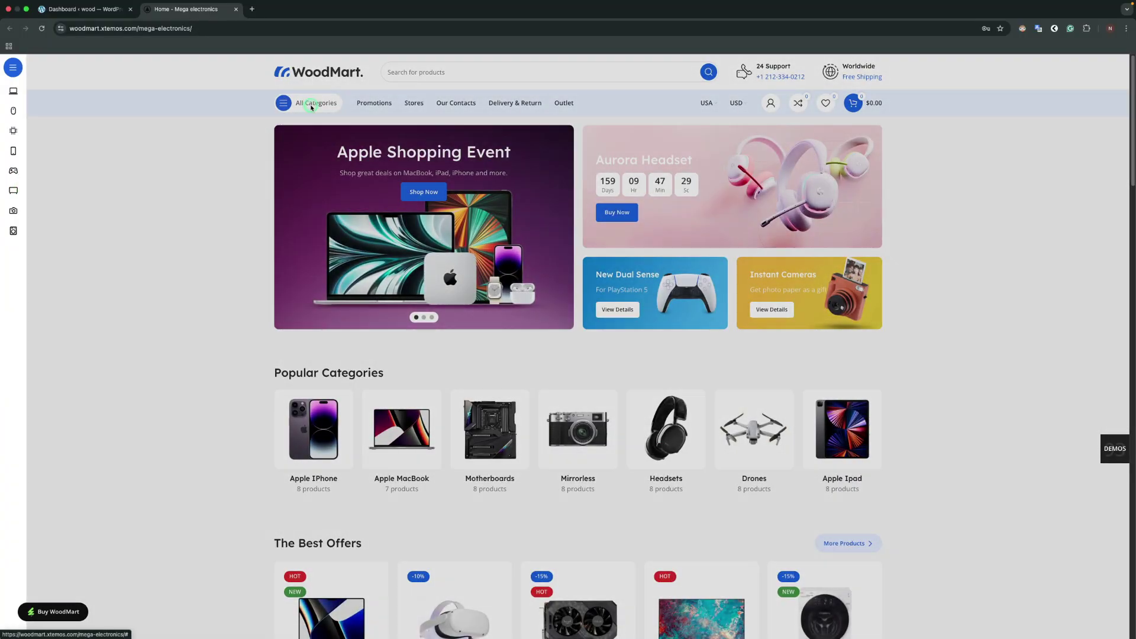
{"action": "left_click", "coordinate": [314, 104]}
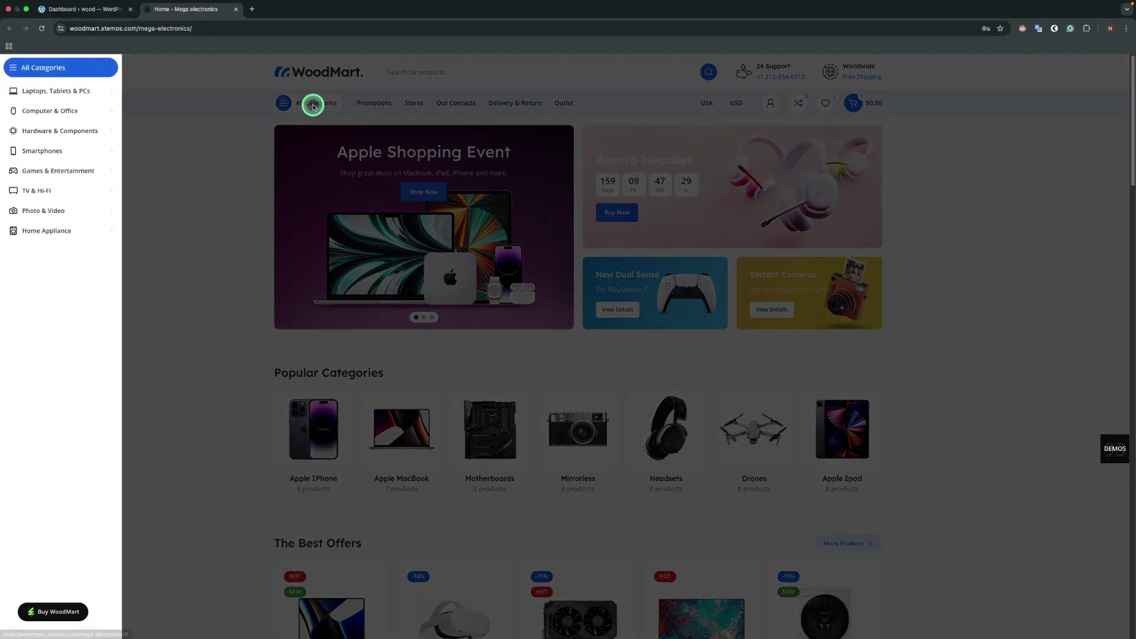
{"action": "key", "text": "ctrl+shift+Tab"}
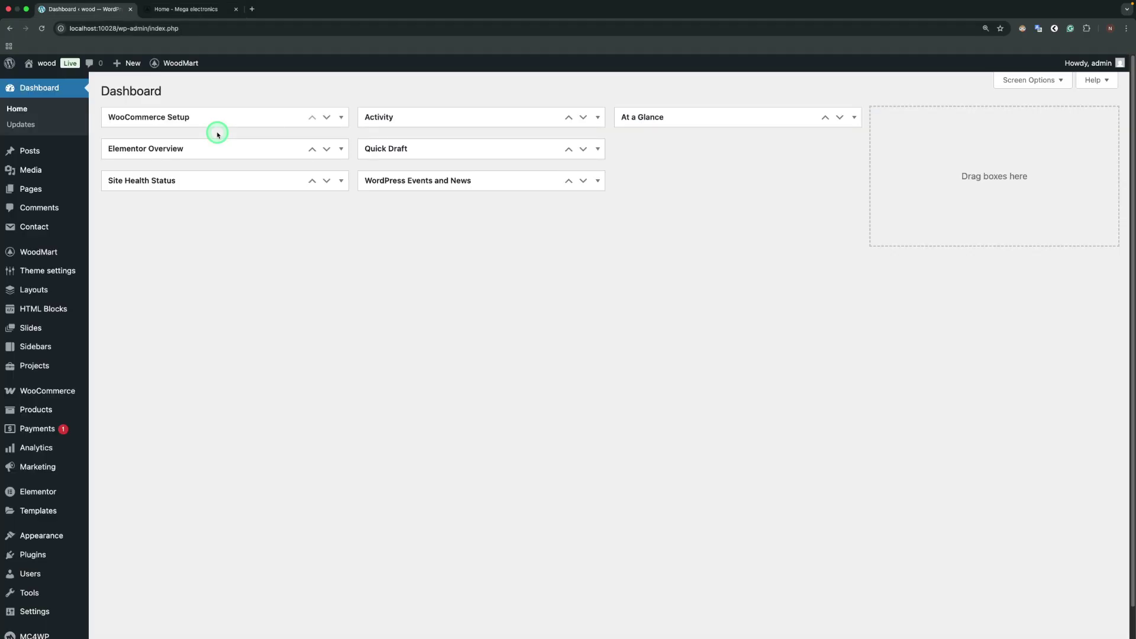
In WoodMart Theme settings > Sticky navigation, select the 'Sticky navigation' menu
{"action": "mouse_move", "coordinate": [180, 63]}
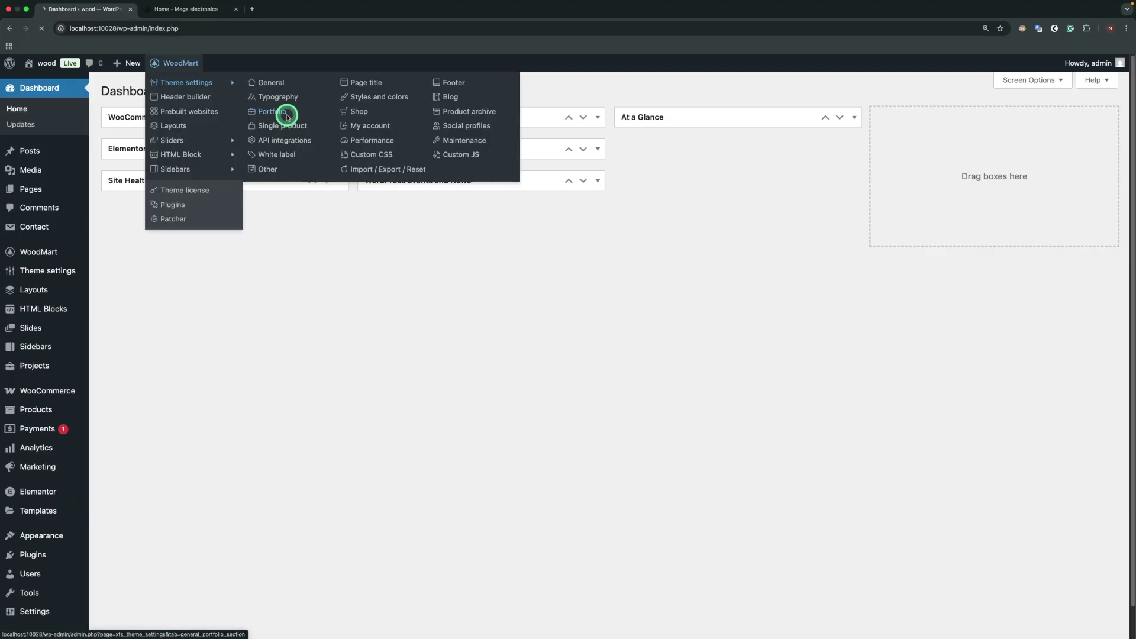
{"action": "left_click", "coordinate": [284, 115]}
{"action": "scroll", "coordinate": [376, 292], "scroll_direction": "down", "scroll_amount": 2}
{"action": "left_click", "coordinate": [169, 337]}
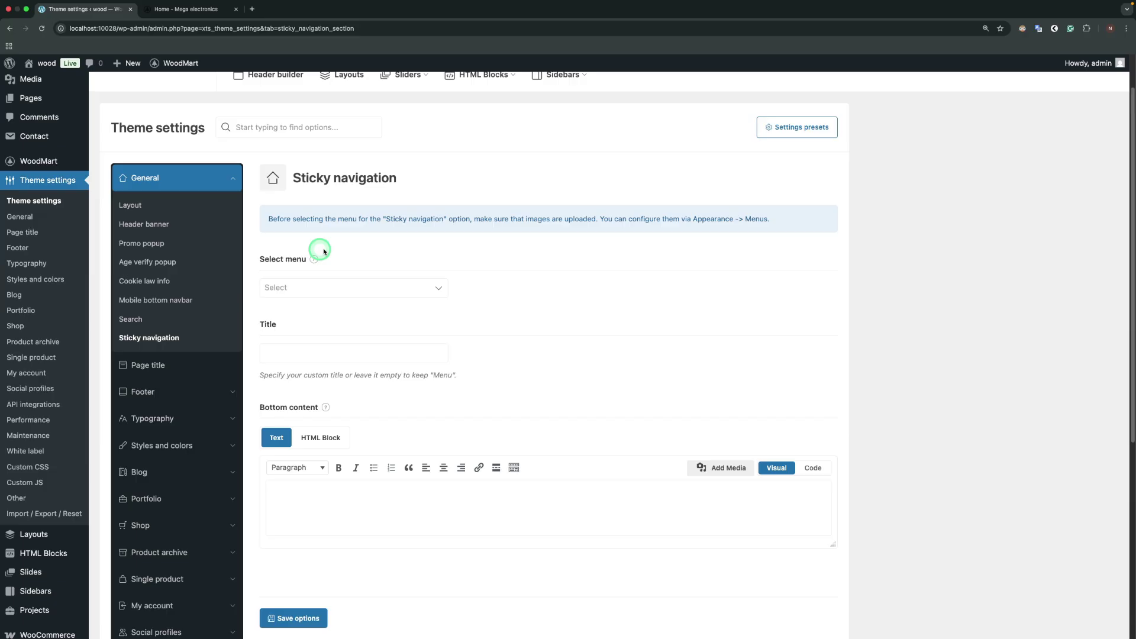
{"action": "left_click", "coordinate": [355, 294]}
{"action": "left_click", "coordinate": [324, 414]}
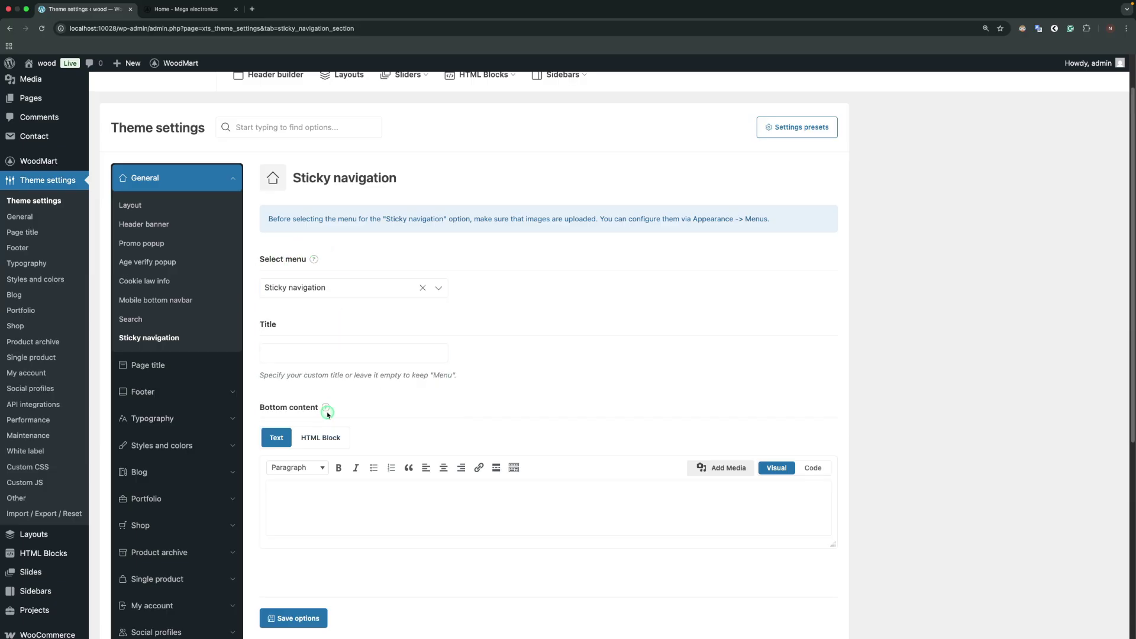
{"action": "scroll", "coordinate": [325, 415], "scroll_direction": "down", "scroll_amount": 4}
Save the Sticky navigation theme settings and go to the Appearance > Menus editor
{"action": "left_click", "coordinate": [290, 604]}
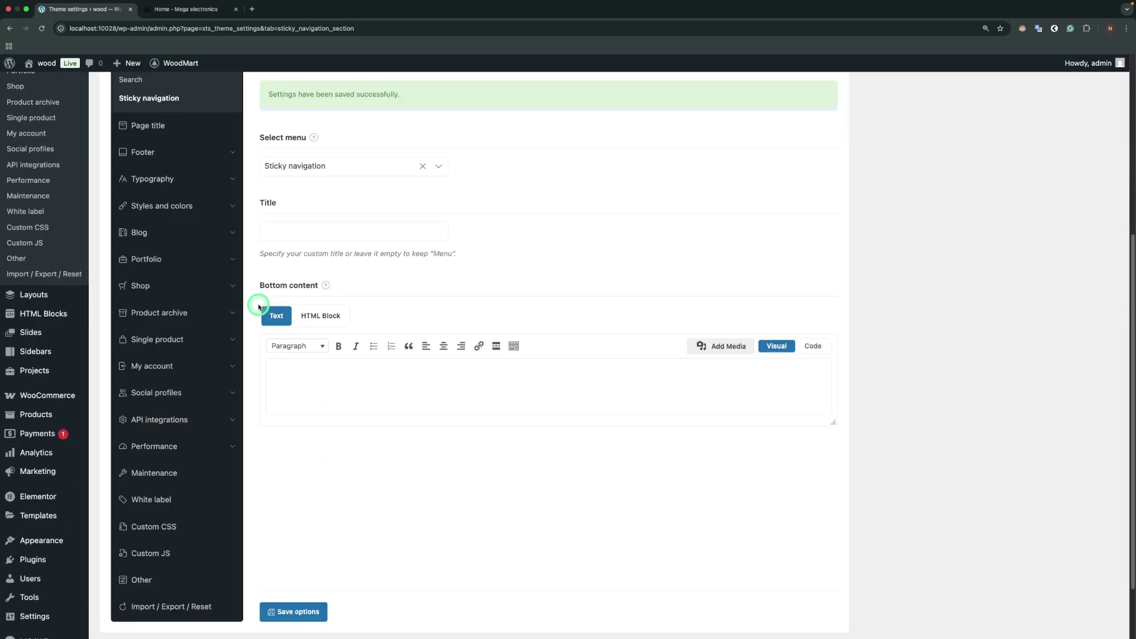
{"action": "scroll", "coordinate": [144, 355], "scroll_direction": "down", "scroll_amount": 2}
{"action": "mouse_move", "coordinate": [36, 504]}
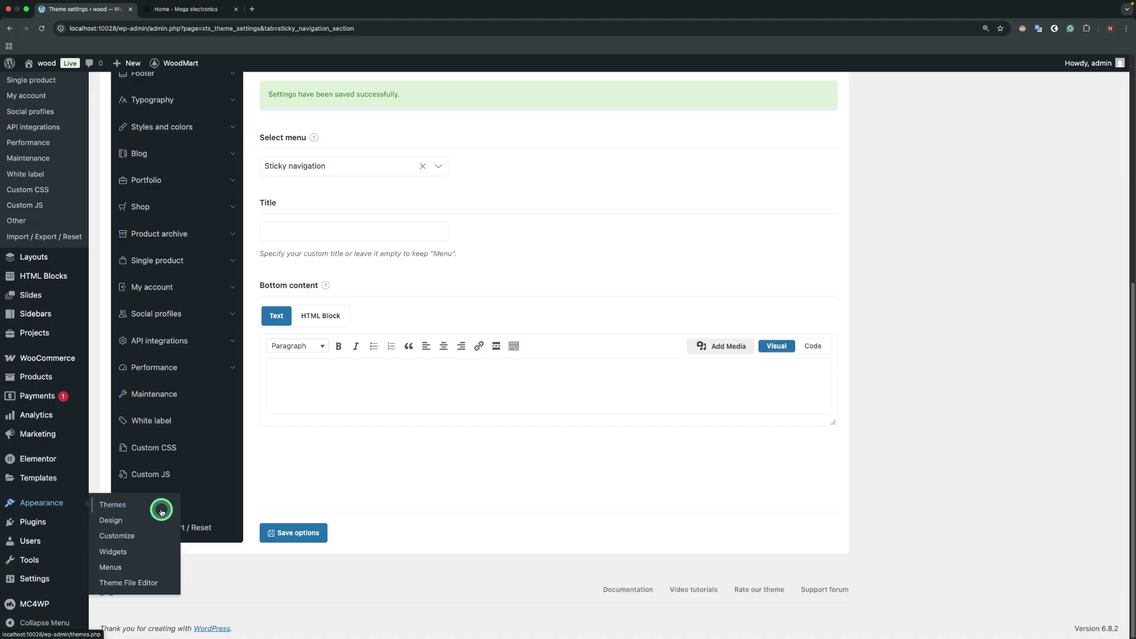
{"action": "left_click", "coordinate": [134, 565]}
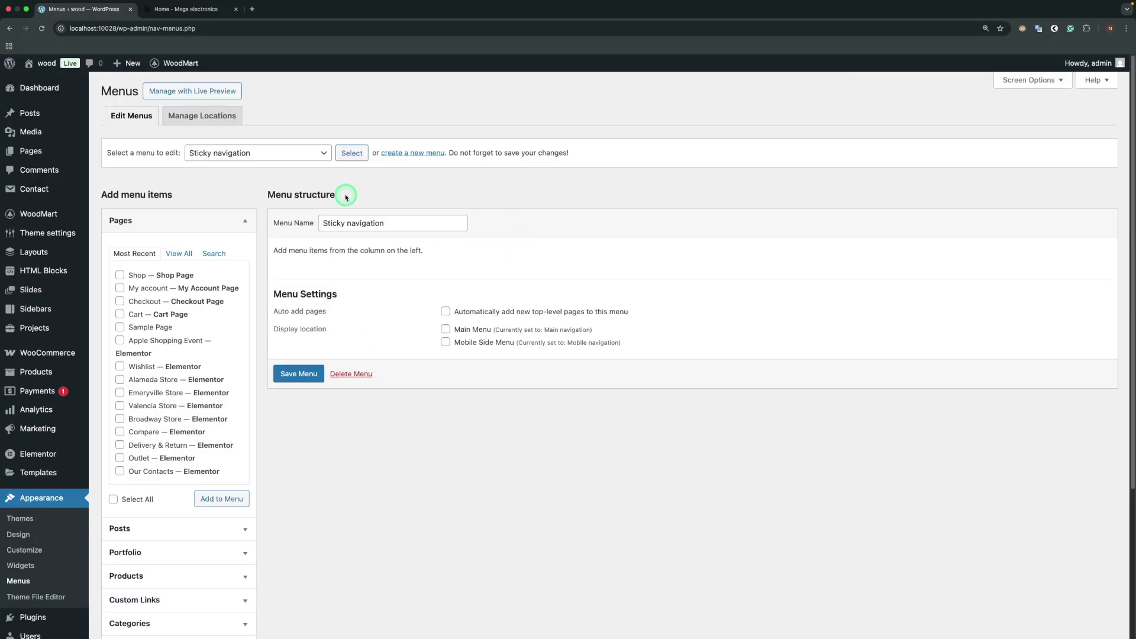
Add the Processors, Apple MacBook and Cables & Adapters product categories to the menu
{"action": "scroll", "coordinate": [355, 266], "scroll_direction": "down", "scroll_amount": 3}
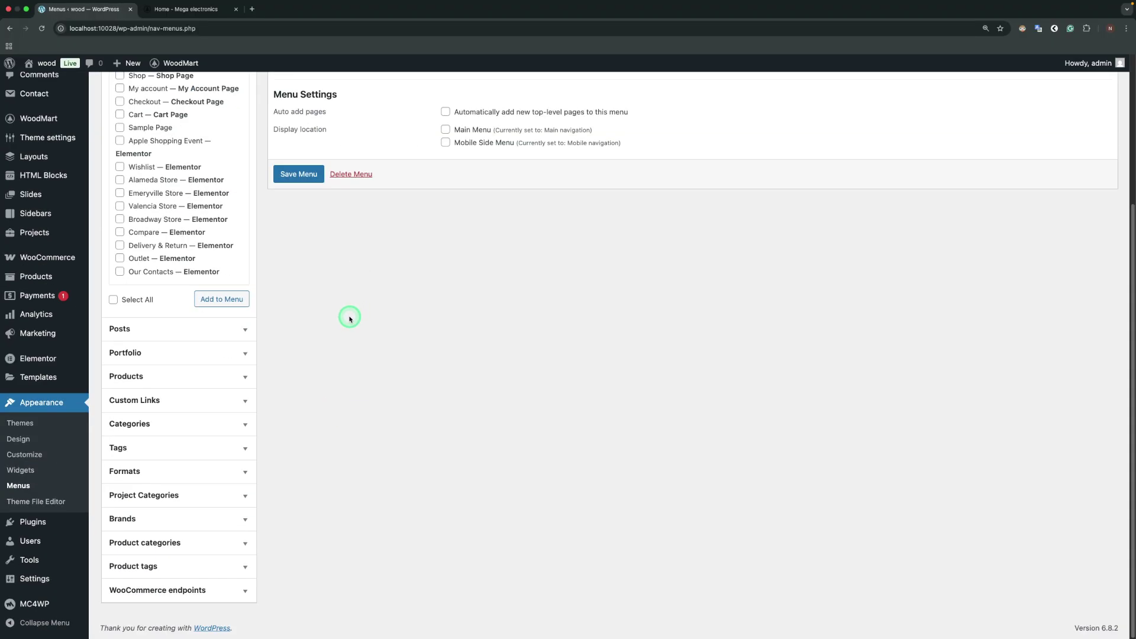
{"action": "left_click", "coordinate": [246, 544]}
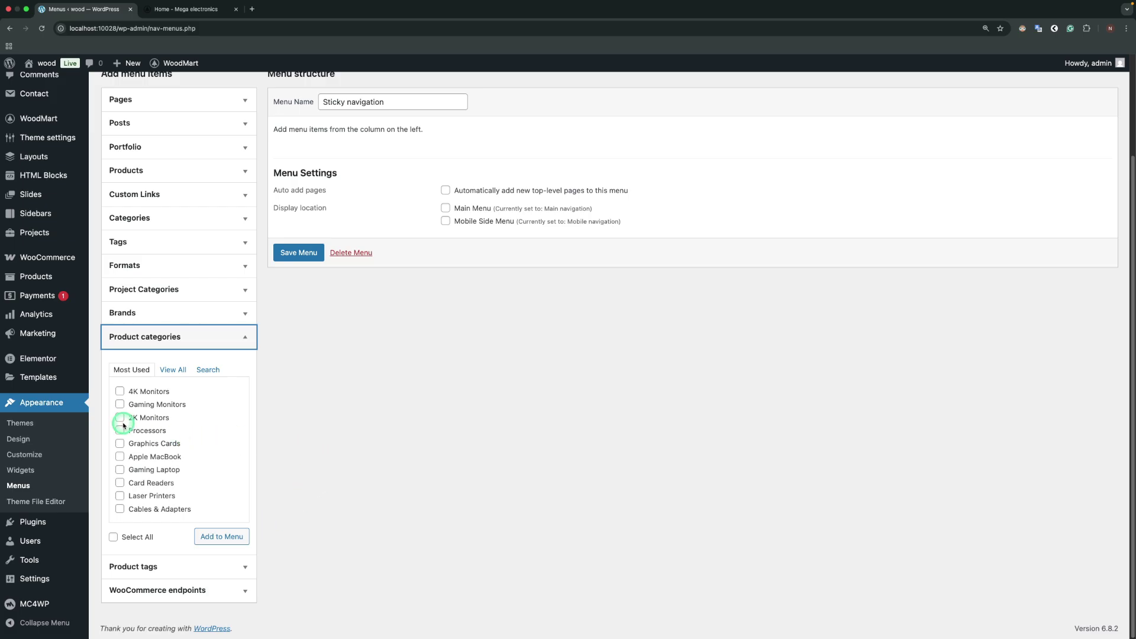
{"action": "left_click", "coordinate": [124, 436]}
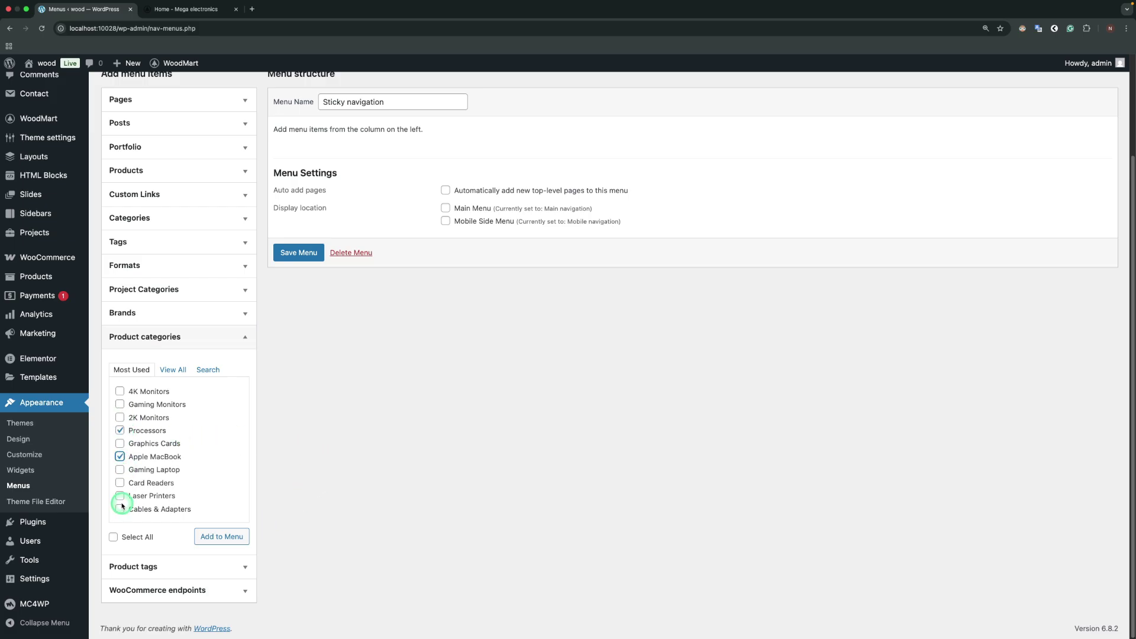
{"action": "left_click", "coordinate": [221, 536]}
{"action": "scroll", "coordinate": [444, 384], "scroll_direction": "up", "scroll_amount": 5}
{"action": "left_click", "coordinate": [494, 362]}
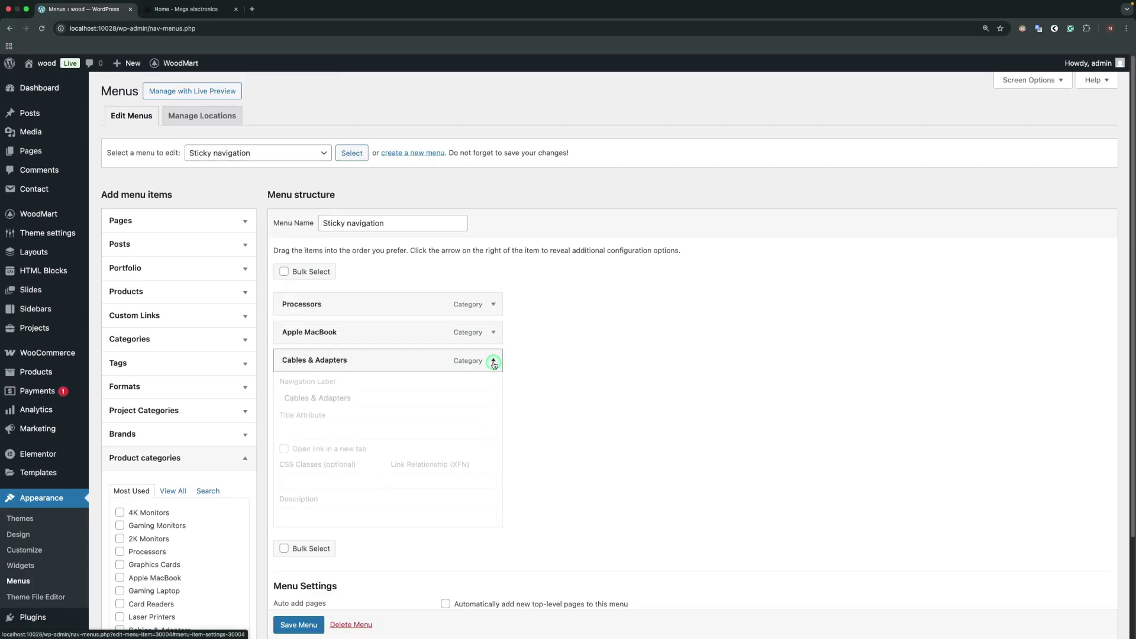
{"action": "scroll", "coordinate": [536, 362], "scroll_direction": "down", "scroll_amount": 3}
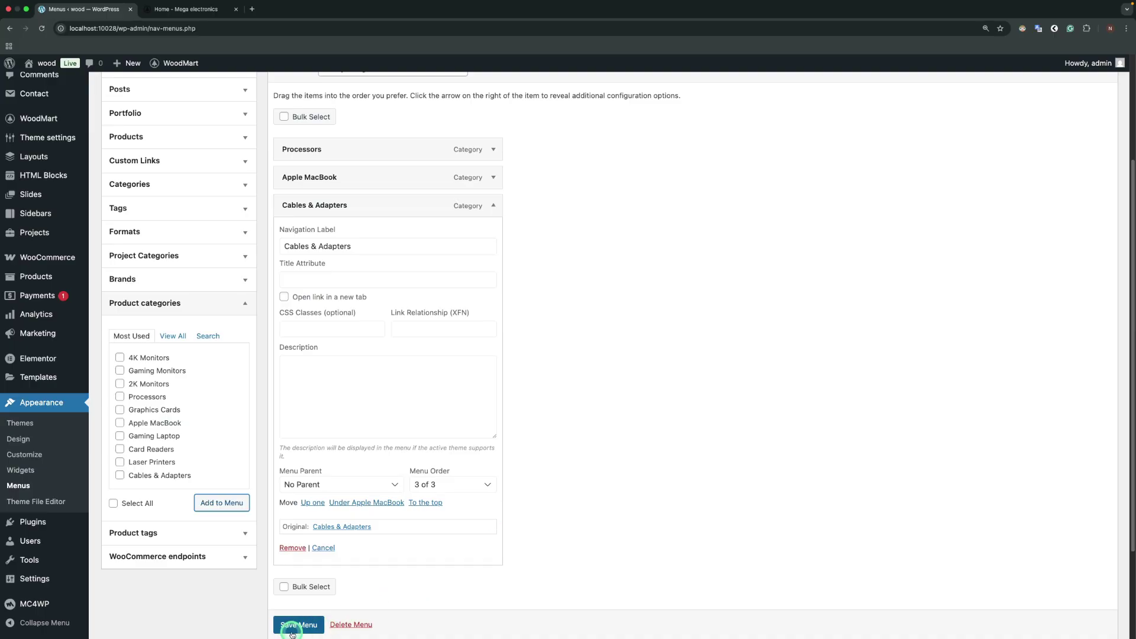
Save the menu and give Cables & Adapters a Full height dropdown 270 px wide
{"action": "left_click", "coordinate": [312, 629]}
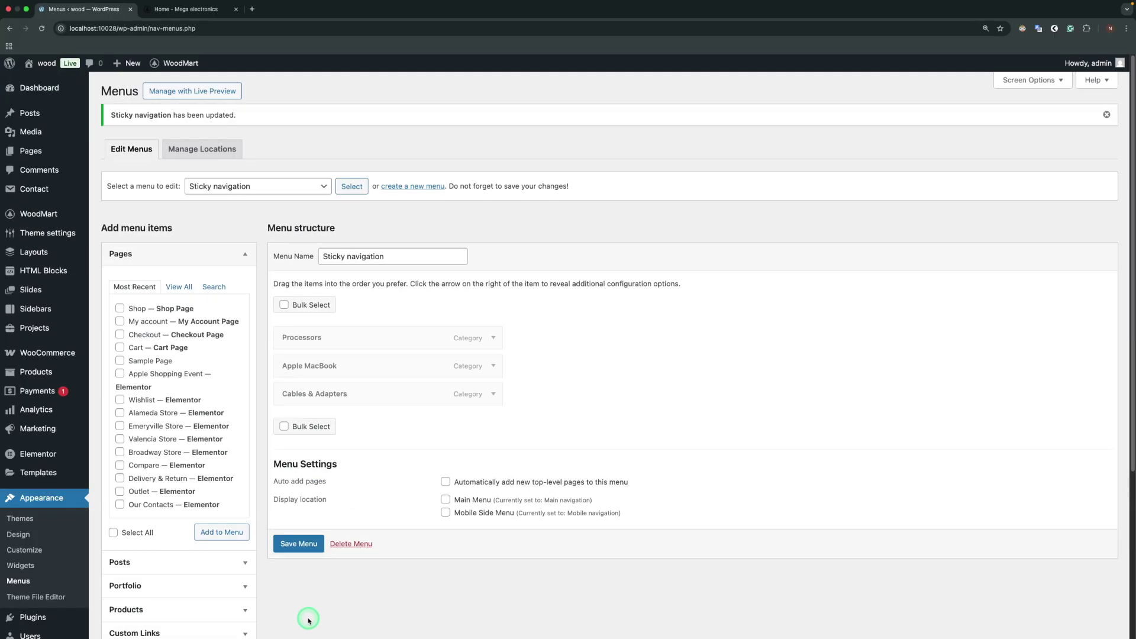
{"action": "left_click", "coordinate": [494, 395]}
{"action": "scroll", "coordinate": [517, 388], "scroll_direction": "down", "scroll_amount": 5}
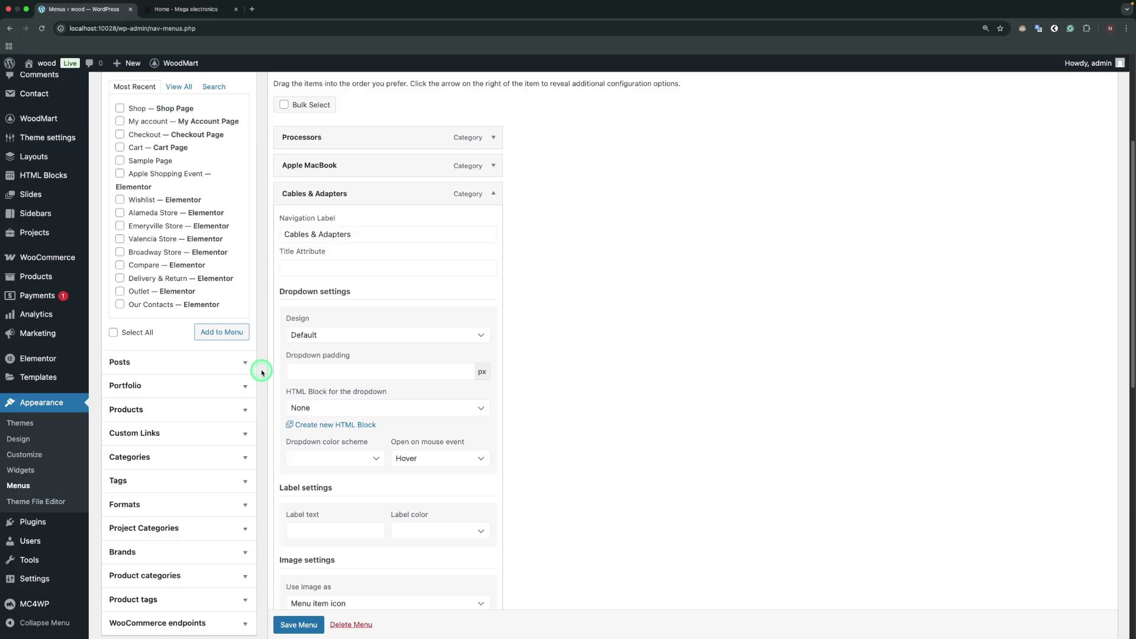
{"action": "left_click", "coordinate": [349, 338]}
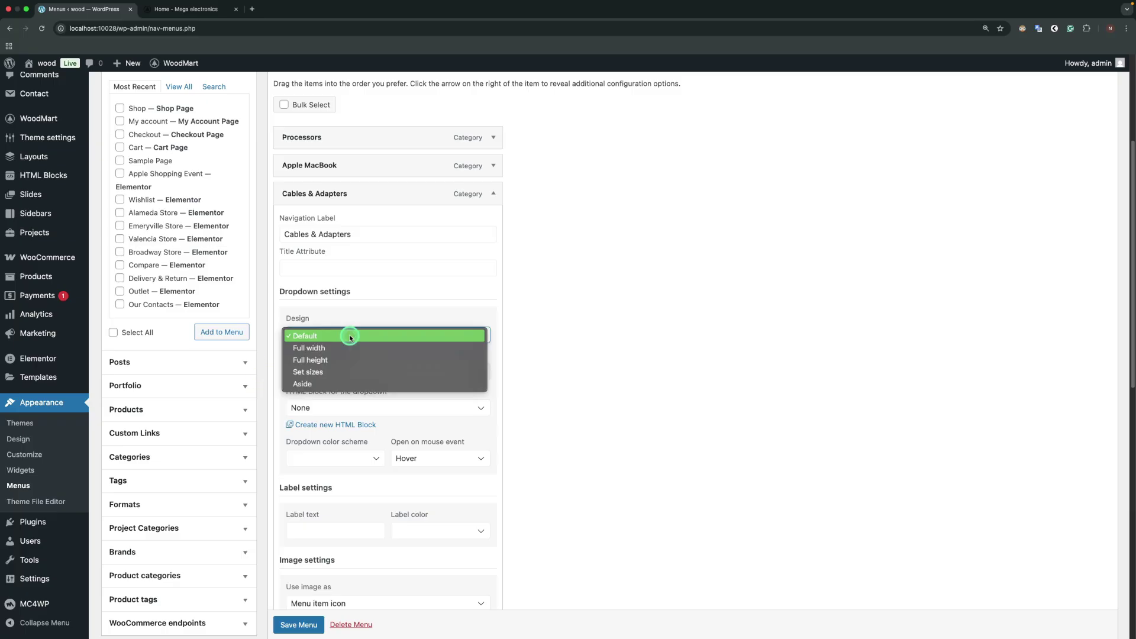
{"action": "left_click", "coordinate": [392, 407]}
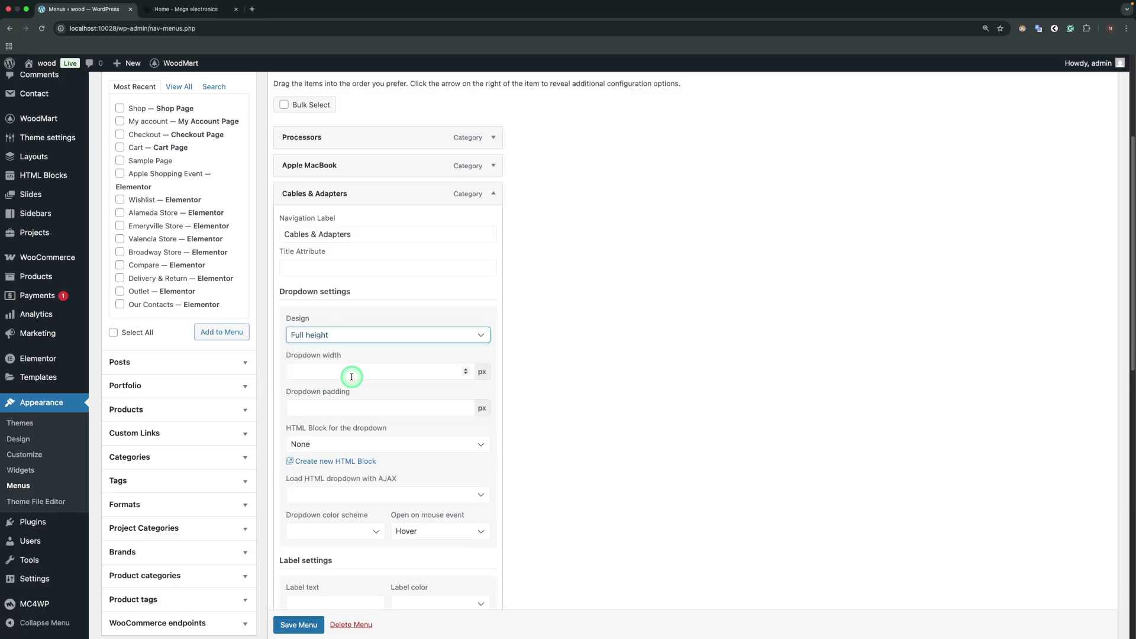
{"action": "left_click", "coordinate": [347, 373]}
{"action": "type", "text": "270"}
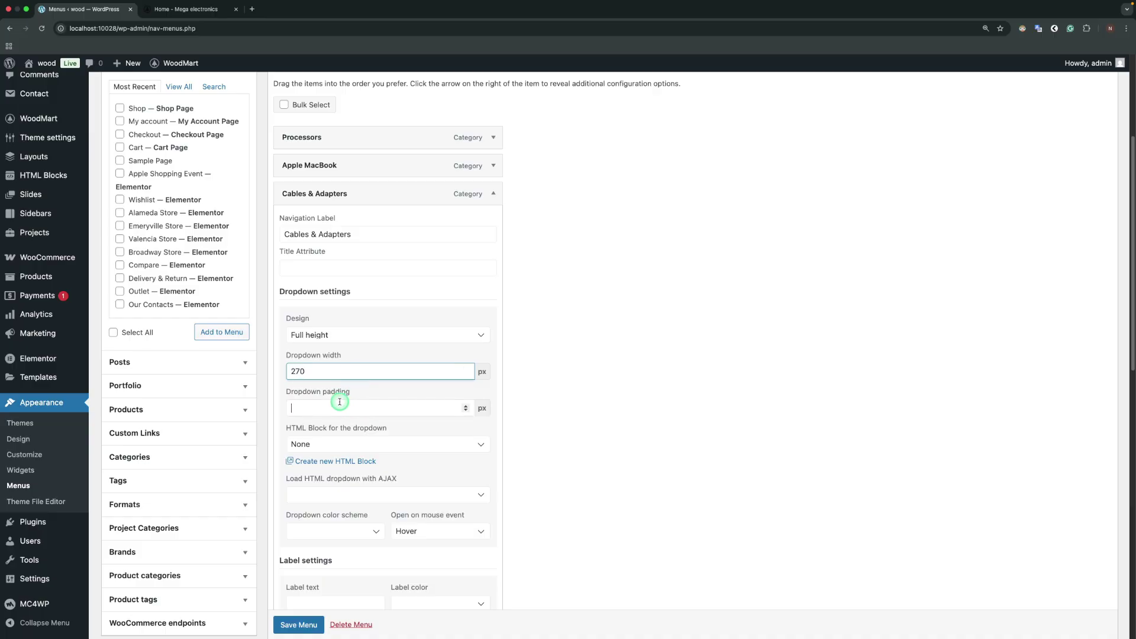
Set its dropdown padding to 20, attach the Computer & Office HTML block, leave AJAX unset
{"action": "left_click", "coordinate": [340, 402]}
{"action": "type", "text": "20"}
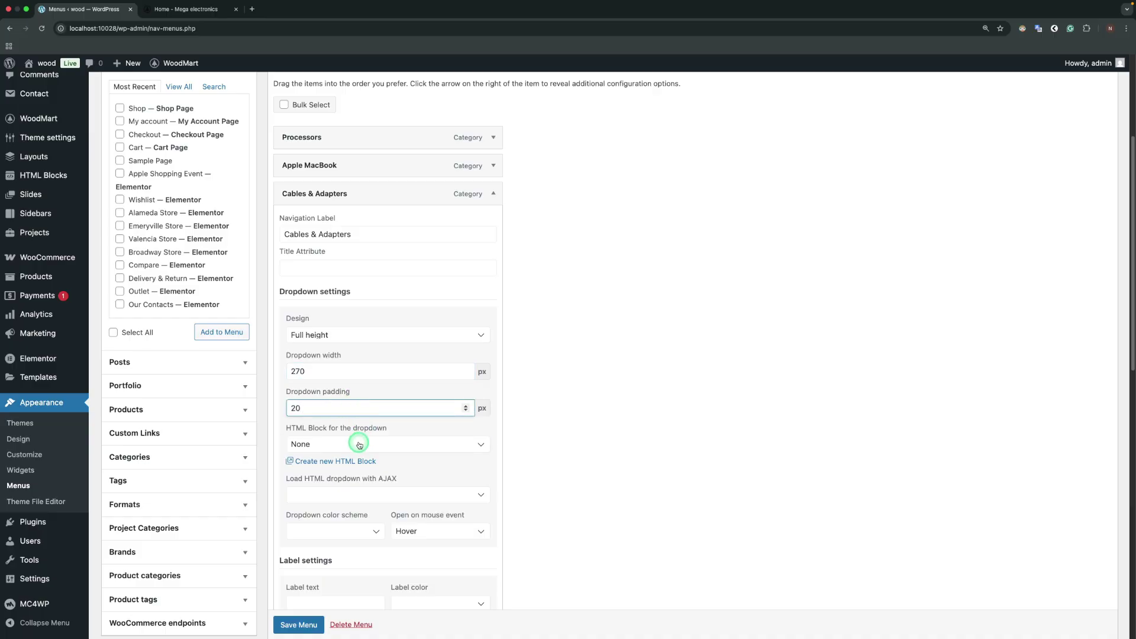
{"action": "left_click", "coordinate": [359, 445]}
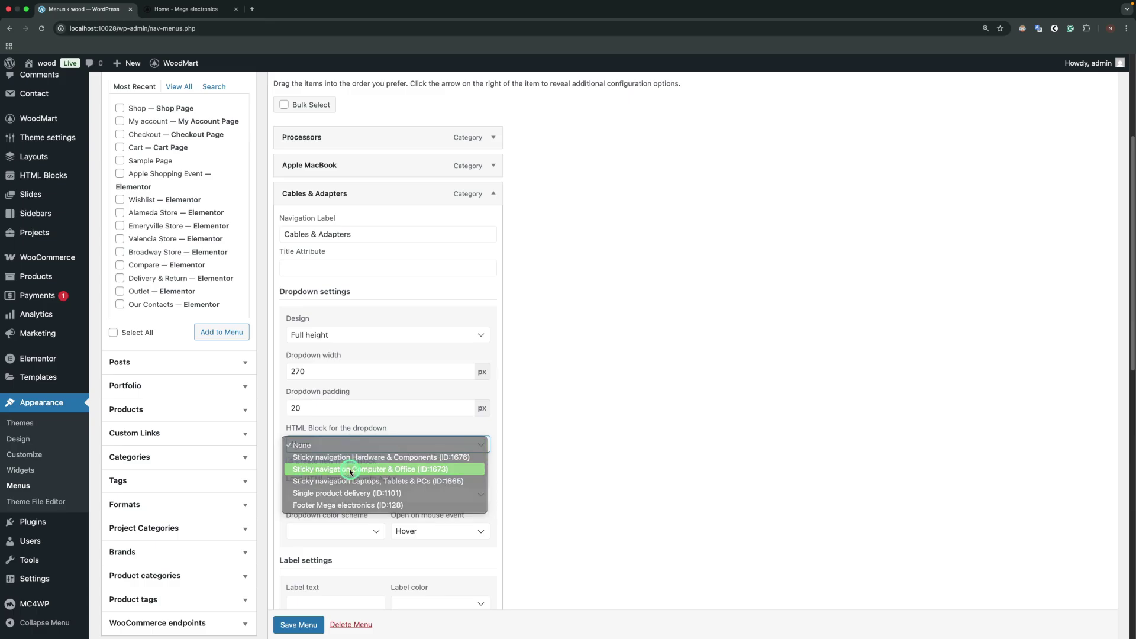
{"action": "left_click", "coordinate": [361, 469]}
{"action": "scroll", "coordinate": [365, 444], "scroll_direction": "down", "scroll_amount": 3}
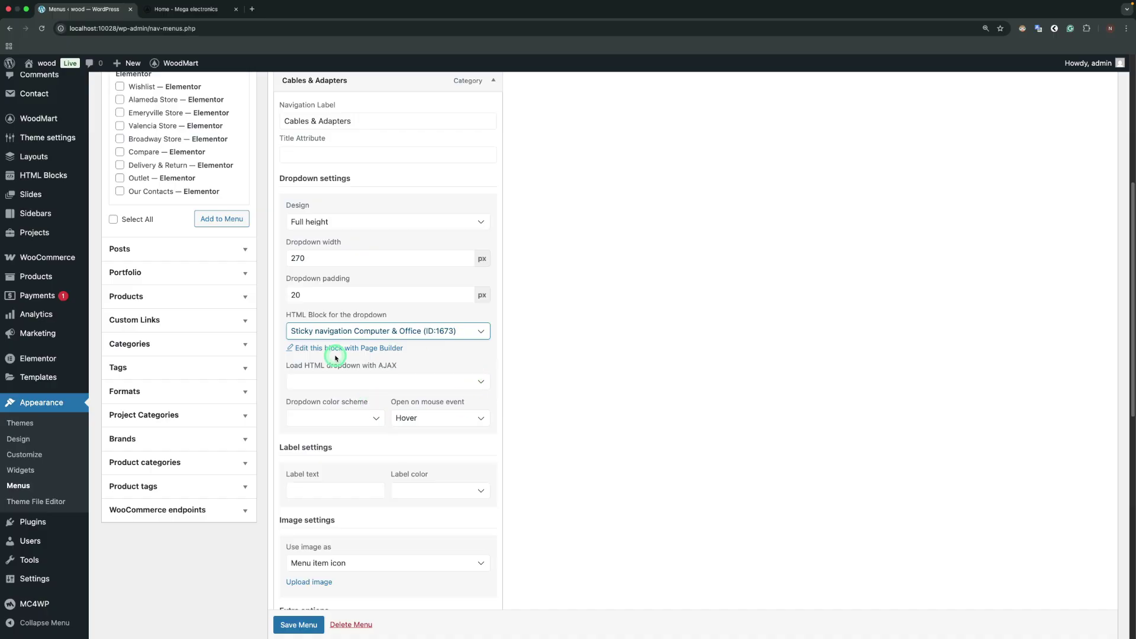
{"action": "left_click", "coordinate": [324, 377]}
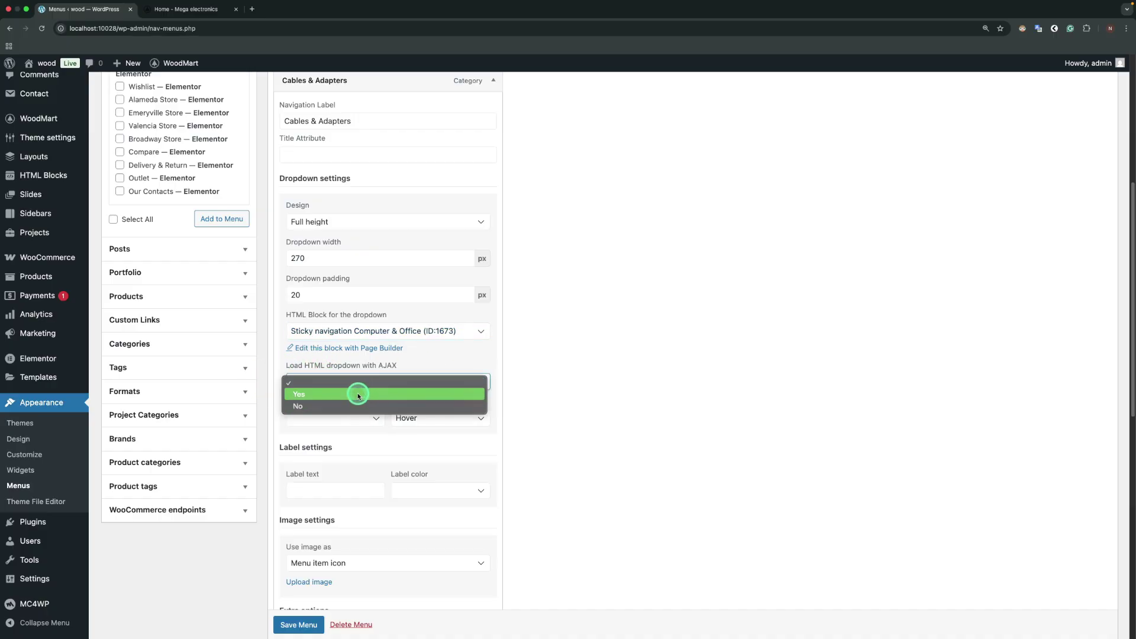
{"action": "left_click", "coordinate": [411, 375]}
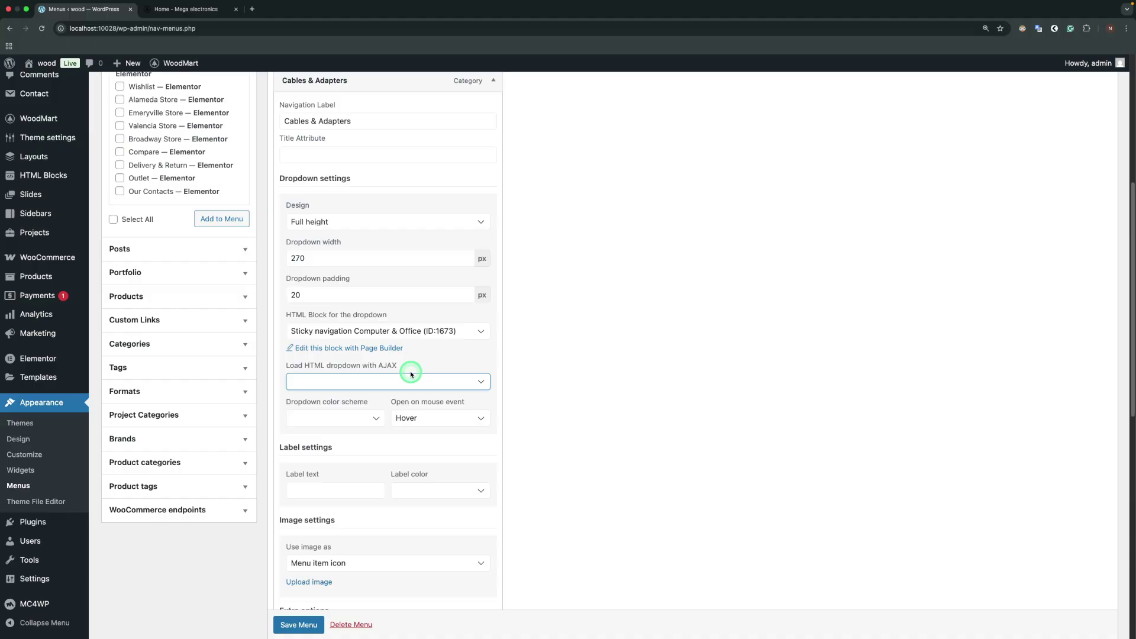
{"action": "scroll", "coordinate": [412, 374], "scroll_direction": "down", "scroll_amount": 3}
{"action": "scroll", "coordinate": [410, 393], "scroll_direction": "up", "scroll_amount": 6}
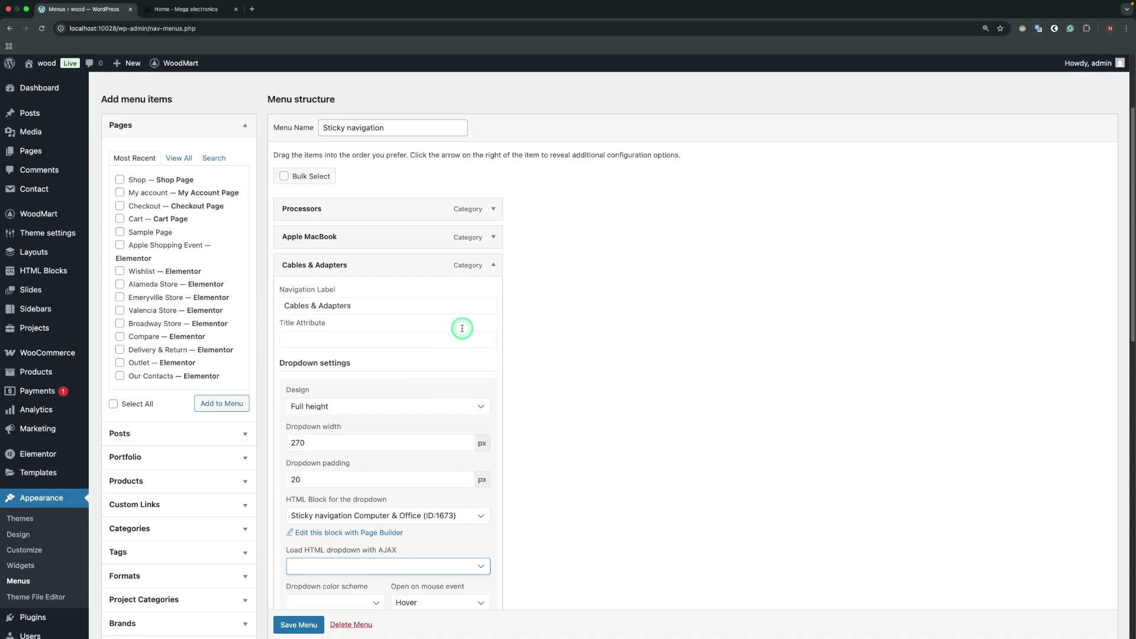
Give Apple MacBook a Full height dropdown with width 270, padding 20 and an HTML block
{"action": "left_click", "coordinate": [494, 265]}
{"action": "left_click", "coordinate": [494, 237]}
{"action": "scroll", "coordinate": [491, 296], "scroll_direction": "down", "scroll_amount": 1}
{"action": "left_click", "coordinate": [484, 325]}
{"action": "left_click", "coordinate": [338, 371]}
{"action": "left_click", "coordinate": [330, 354]}
{"action": "type", "text": "270"}
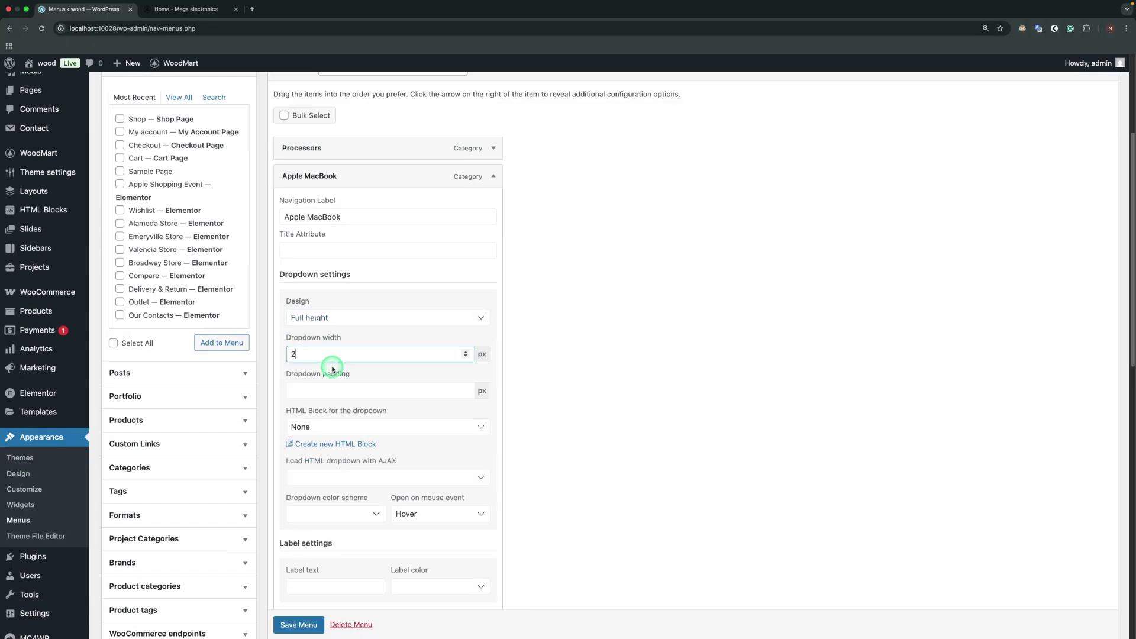
{"action": "left_click", "coordinate": [336, 390]}
{"action": "type", "text": "20"}
{"action": "scroll", "coordinate": [344, 409], "scroll_direction": "down", "scroll_amount": 1}
{"action": "left_click", "coordinate": [347, 422]}
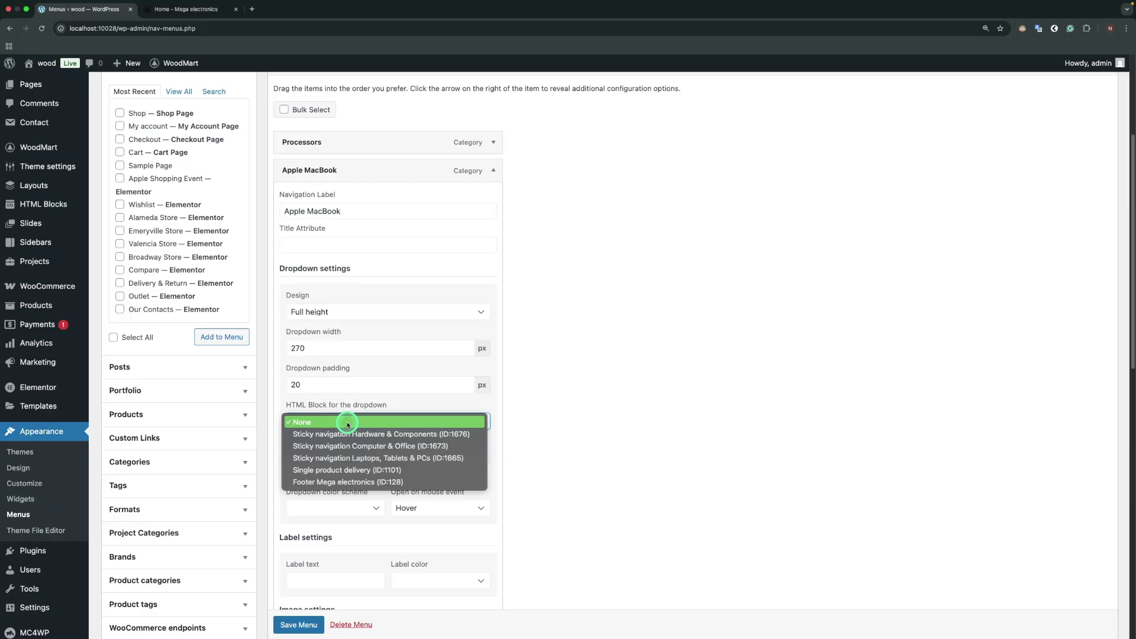
{"action": "left_click", "coordinate": [347, 423]}
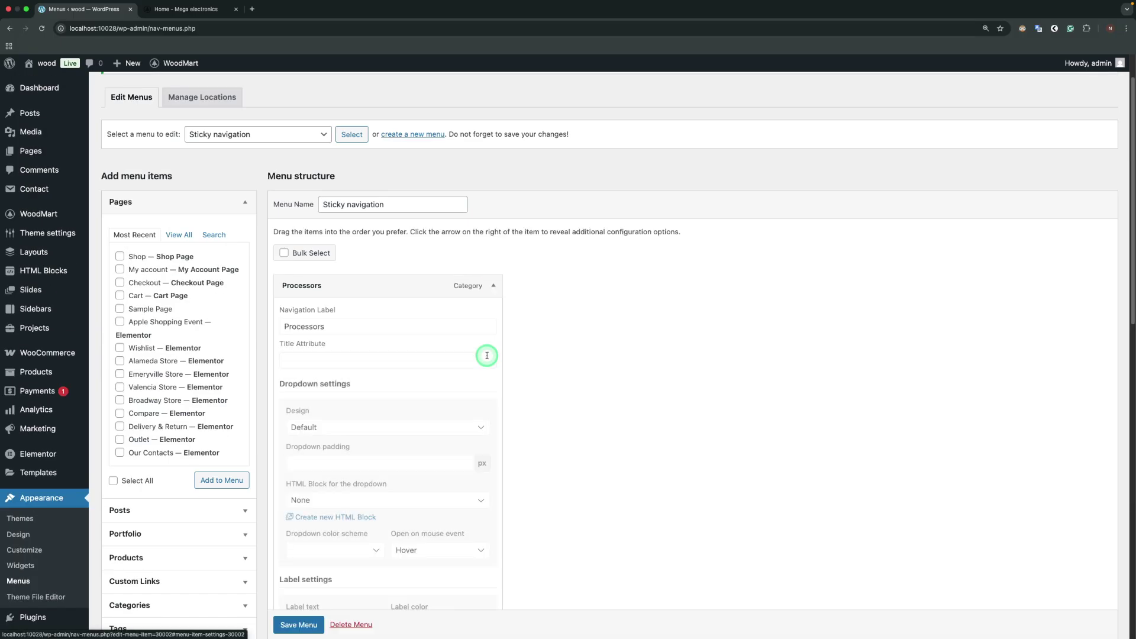
{"action": "scroll", "coordinate": [482, 350], "scroll_direction": "down", "scroll_amount": 3}
Set Processors to a Full height 270 px dropdown, padding 20, Hardware & Components block; save
{"action": "left_click", "coordinate": [377, 264]}
{"action": "left_click", "coordinate": [367, 287]}
{"action": "left_click", "coordinate": [368, 299]}
{"action": "type", "text": "270"}
{"action": "left_click", "coordinate": [361, 335]}
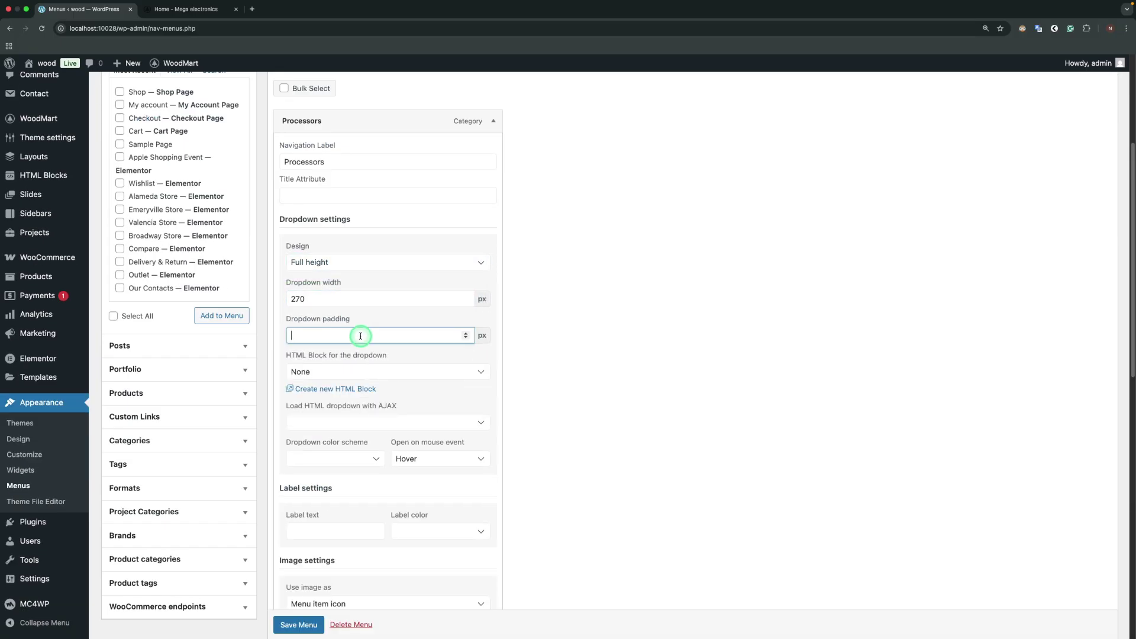
{"action": "type", "text": "20"}
{"action": "left_click", "coordinate": [361, 373]}
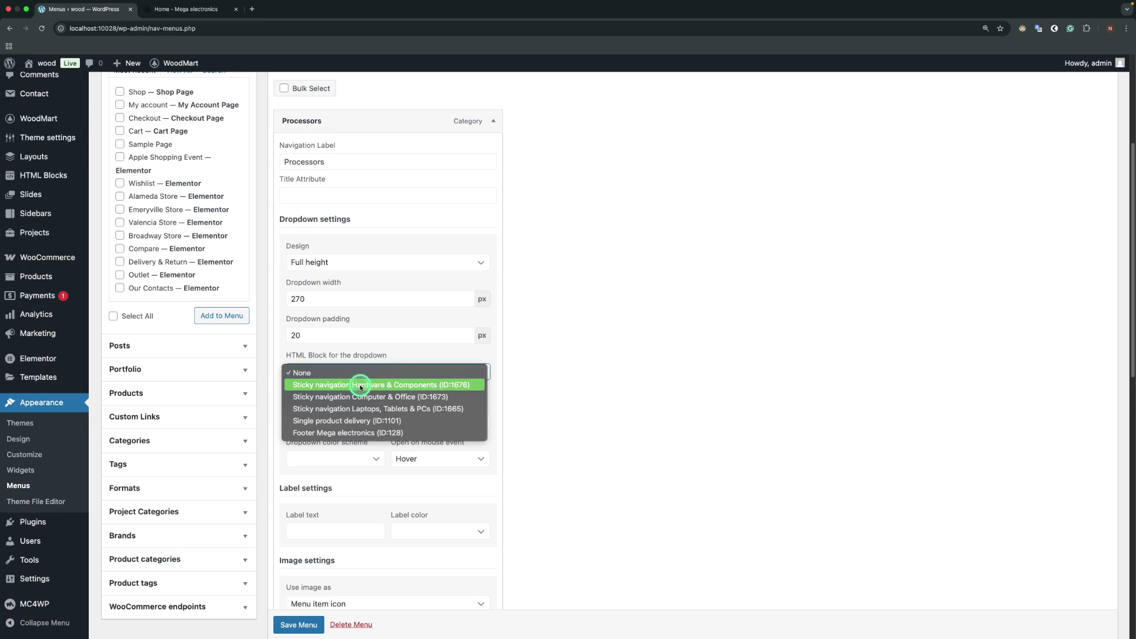
{"action": "left_click", "coordinate": [379, 386]}
{"action": "scroll", "coordinate": [482, 507], "scroll_direction": "down", "scroll_amount": 3}
{"action": "left_click", "coordinate": [296, 622]}
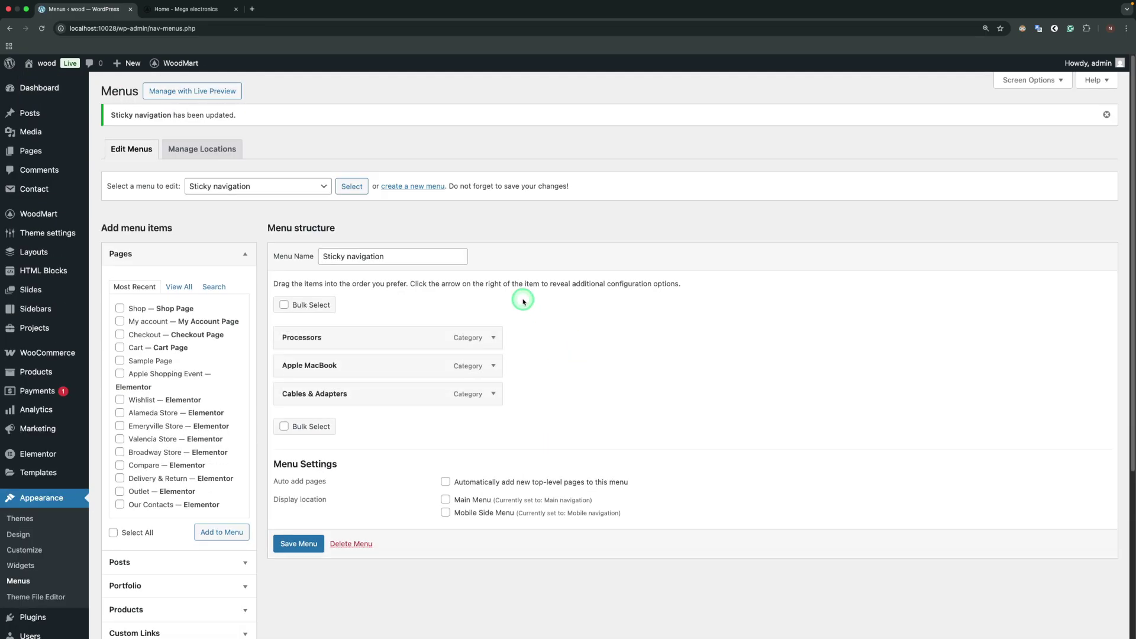
Set the chip icon as the Processors menu item image
{"action": "left_click", "coordinate": [493, 338]}
{"action": "scroll", "coordinate": [550, 340], "scroll_direction": "down", "scroll_amount": 5}
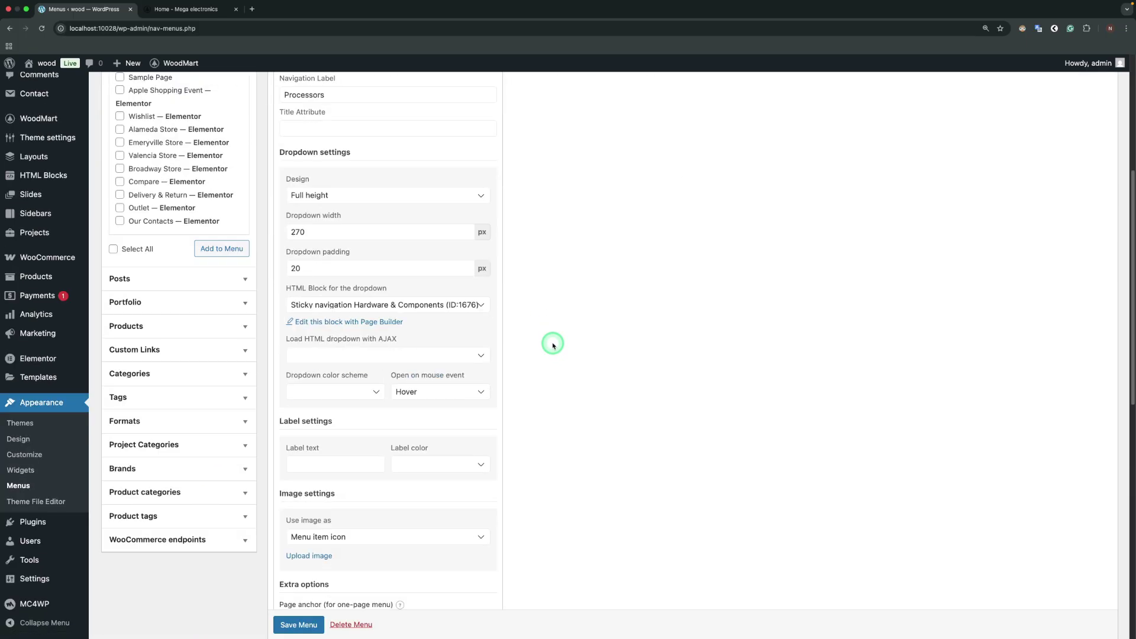
{"action": "scroll", "coordinate": [553, 344], "scroll_direction": "down", "scroll_amount": 3}
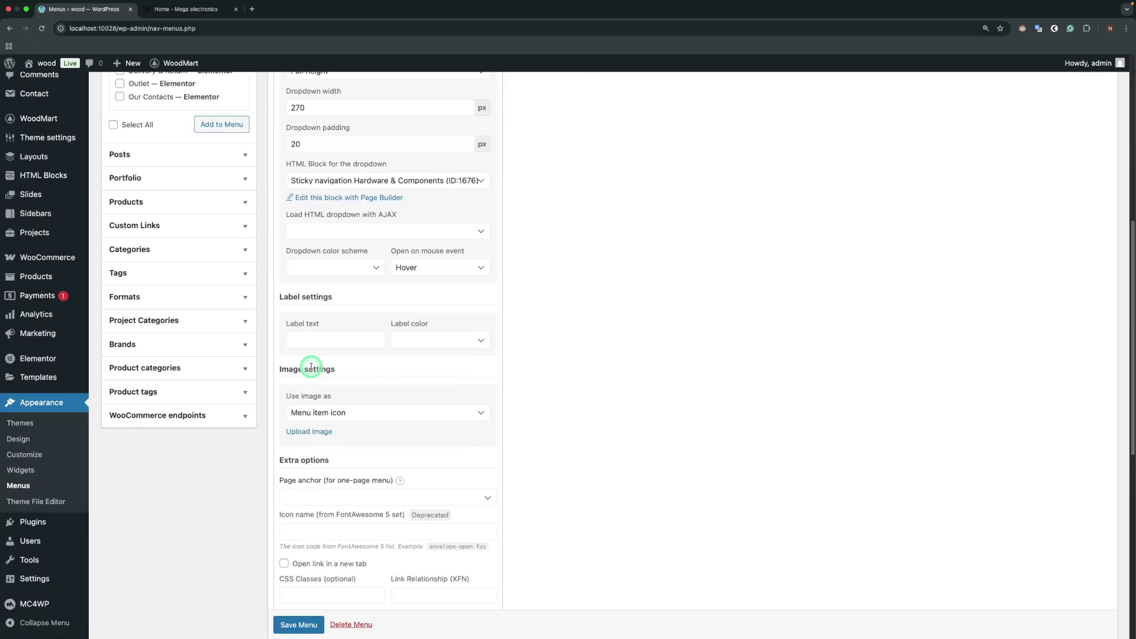
{"action": "left_click", "coordinate": [309, 433]}
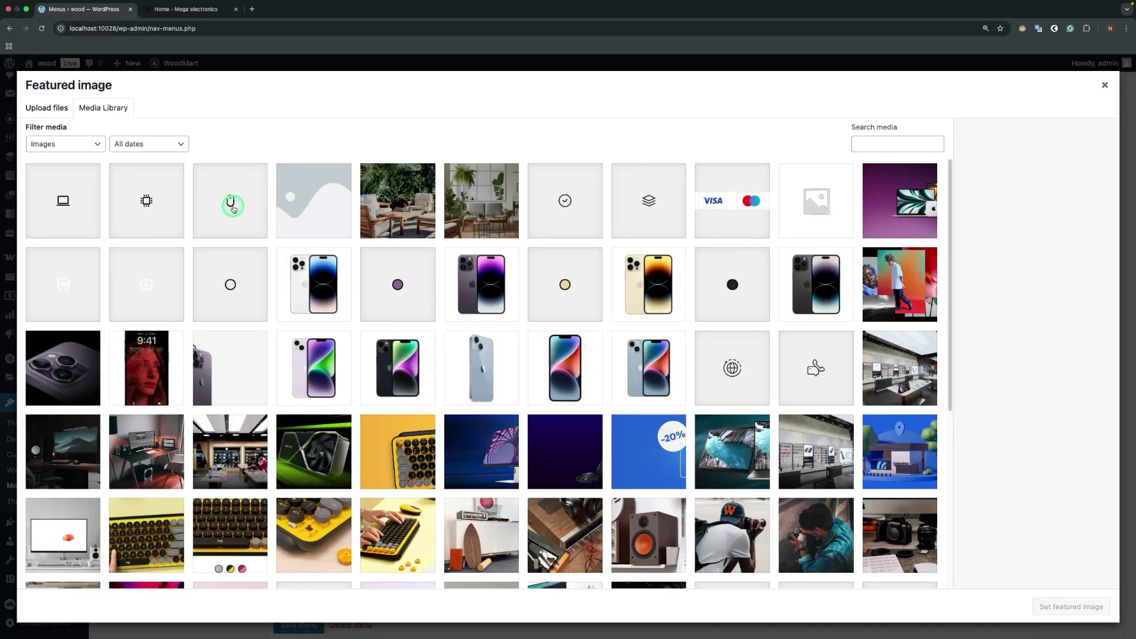
{"action": "left_click", "coordinate": [63, 201]}
{"action": "left_click", "coordinate": [1071, 606]}
{"action": "scroll", "coordinate": [598, 349], "scroll_direction": "up", "scroll_amount": 3}
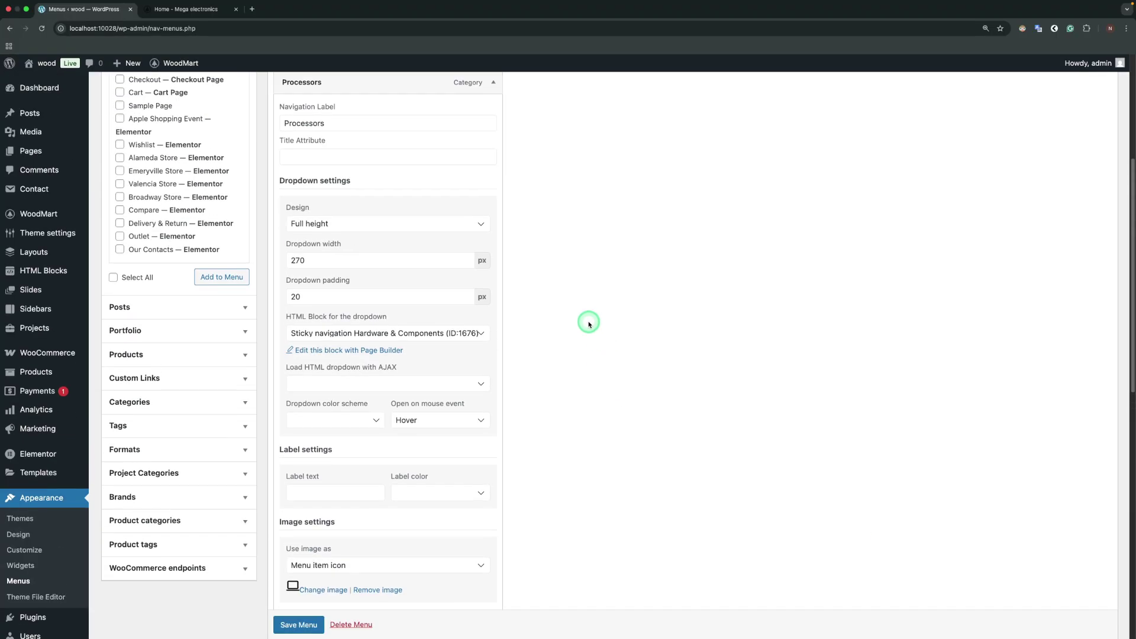
{"action": "scroll", "coordinate": [503, 253], "scroll_direction": "down", "scroll_amount": 1}
{"action": "left_click", "coordinate": [343, 532]}
{"action": "left_click", "coordinate": [145, 203]}
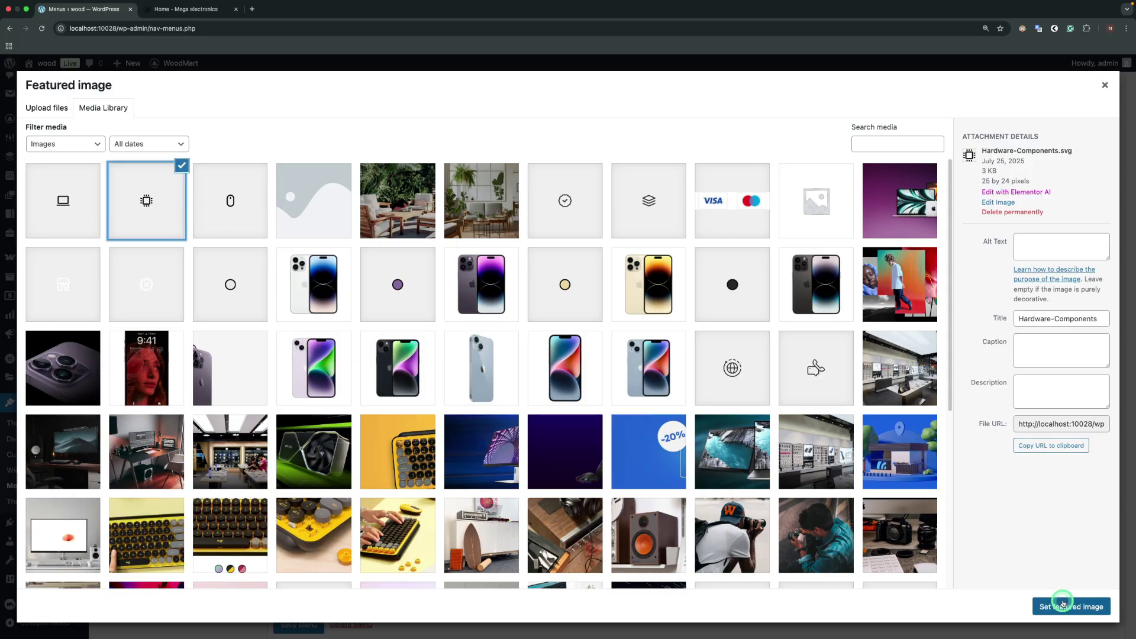
{"action": "left_click", "coordinate": [1071, 604]}
{"action": "left_click", "coordinate": [493, 133]}
Set the laptop icon as the Apple MacBook menu item image
{"action": "left_click", "coordinate": [491, 155]}
{"action": "scroll", "coordinate": [385, 296], "scroll_direction": "down", "scroll_amount": 5}
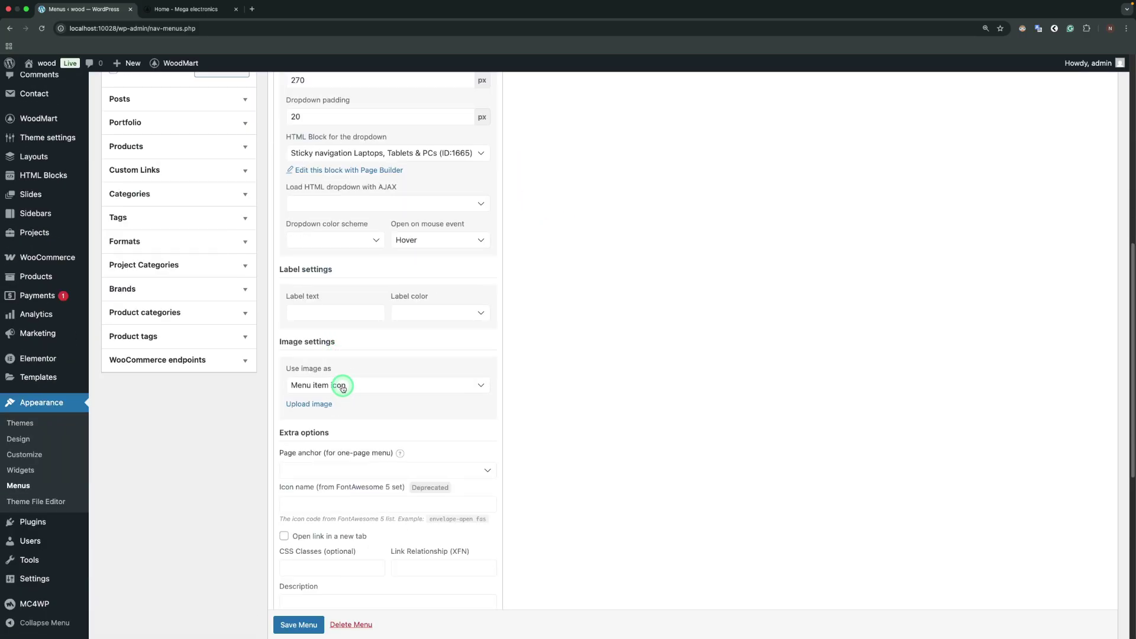
{"action": "left_click", "coordinate": [343, 386]}
{"action": "left_click", "coordinate": [324, 288]}
{"action": "left_click", "coordinate": [1071, 607]}
{"action": "scroll", "coordinate": [490, 338], "scroll_direction": "up", "scroll_amount": 5}
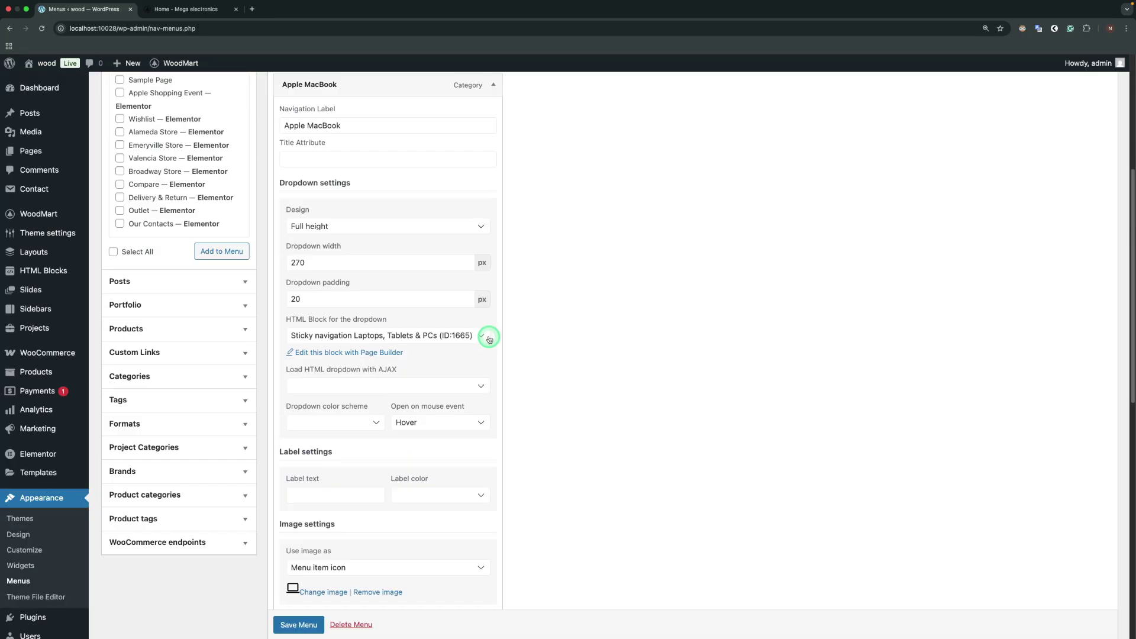
{"action": "left_click", "coordinate": [488, 141]}
Give Cables & Adapters the mouse icon and save the menu
{"action": "left_click", "coordinate": [484, 167]}
{"action": "scroll", "coordinate": [418, 385], "scroll_direction": "down", "scroll_amount": 5}
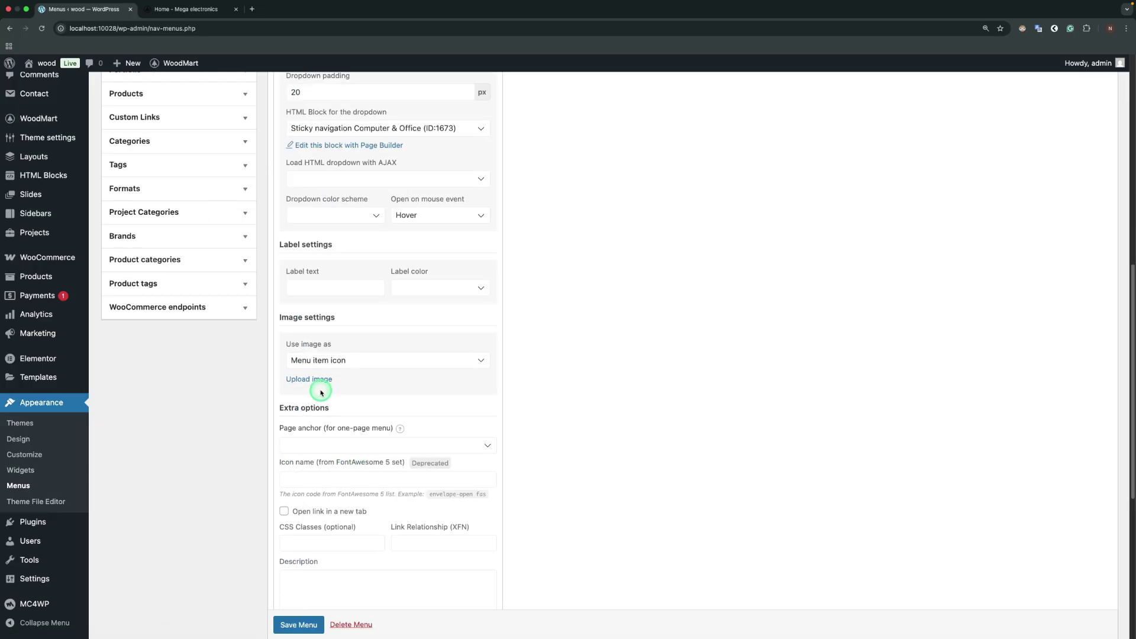
{"action": "left_click", "coordinate": [319, 388]}
{"action": "left_click", "coordinate": [230, 201]}
{"action": "left_click", "coordinate": [1071, 606]}
{"action": "left_click", "coordinate": [299, 620]}
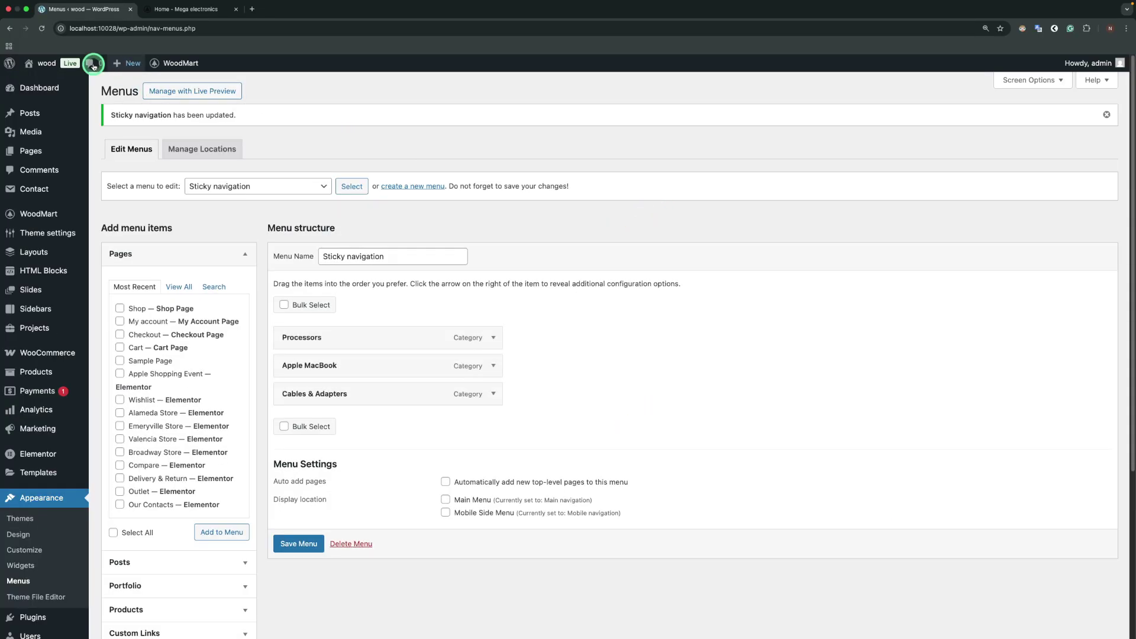
Check the live storefront's sticky side menu with icons and dropdowns, then return to Menus
{"action": "left_click", "coordinate": [44, 82]}
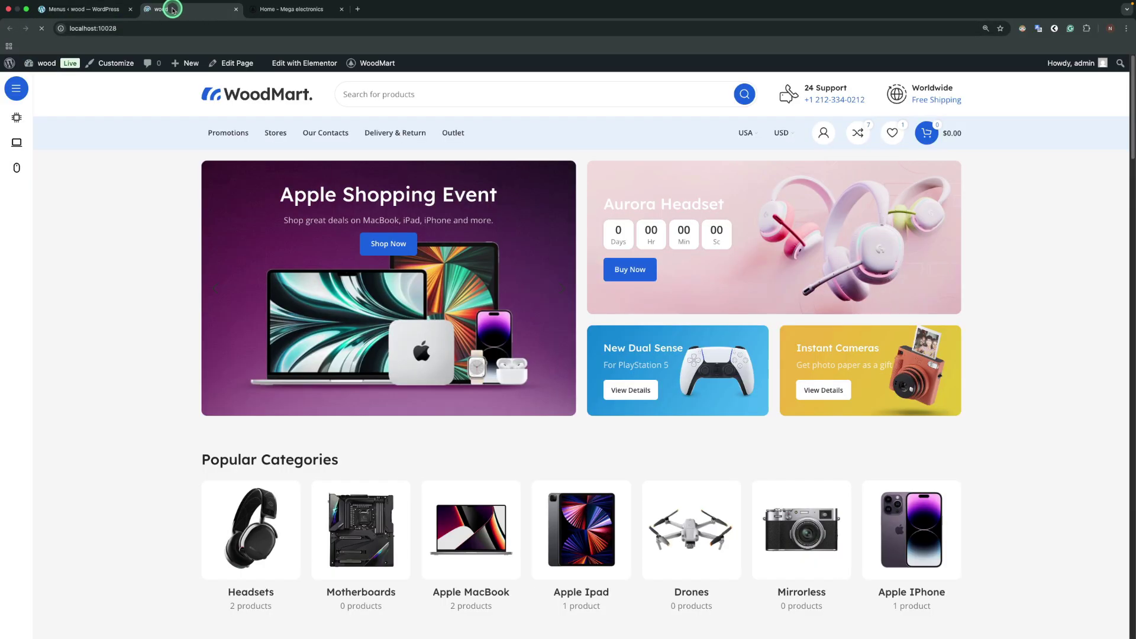
{"action": "mouse_move", "coordinate": [30, 160]}
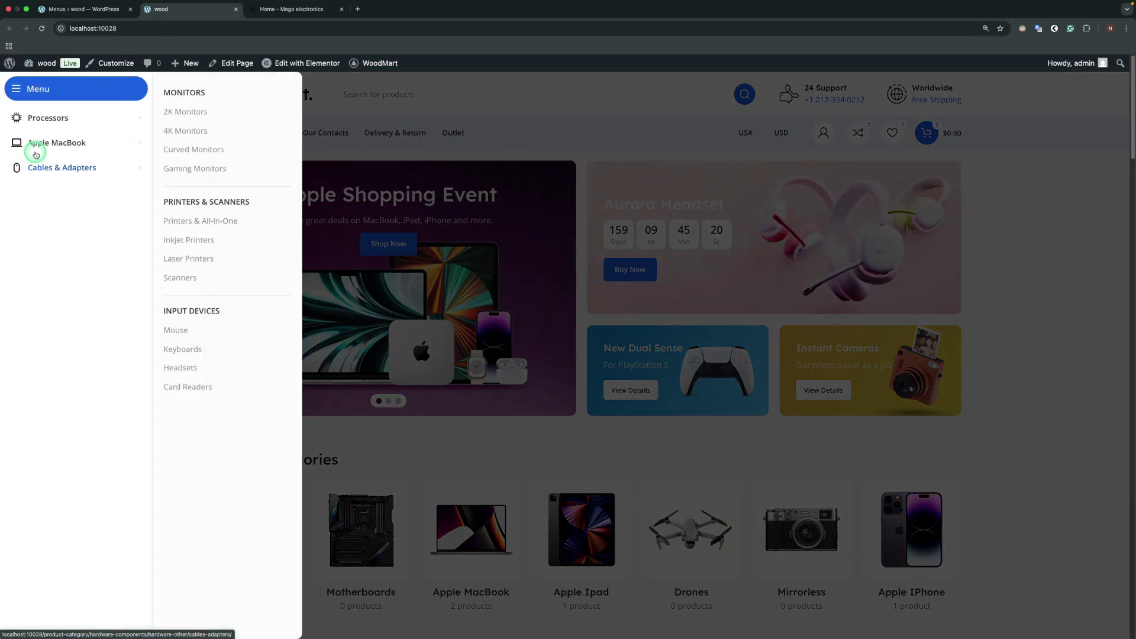
{"action": "mouse_move", "coordinate": [64, 113]}
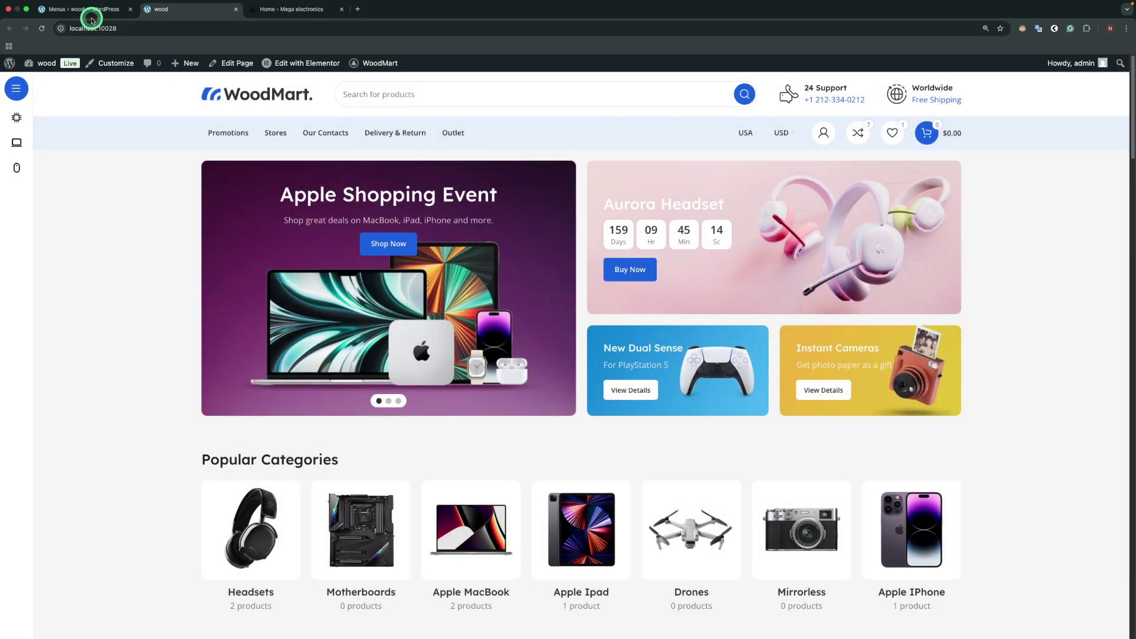
{"action": "left_click", "coordinate": [90, 9]}
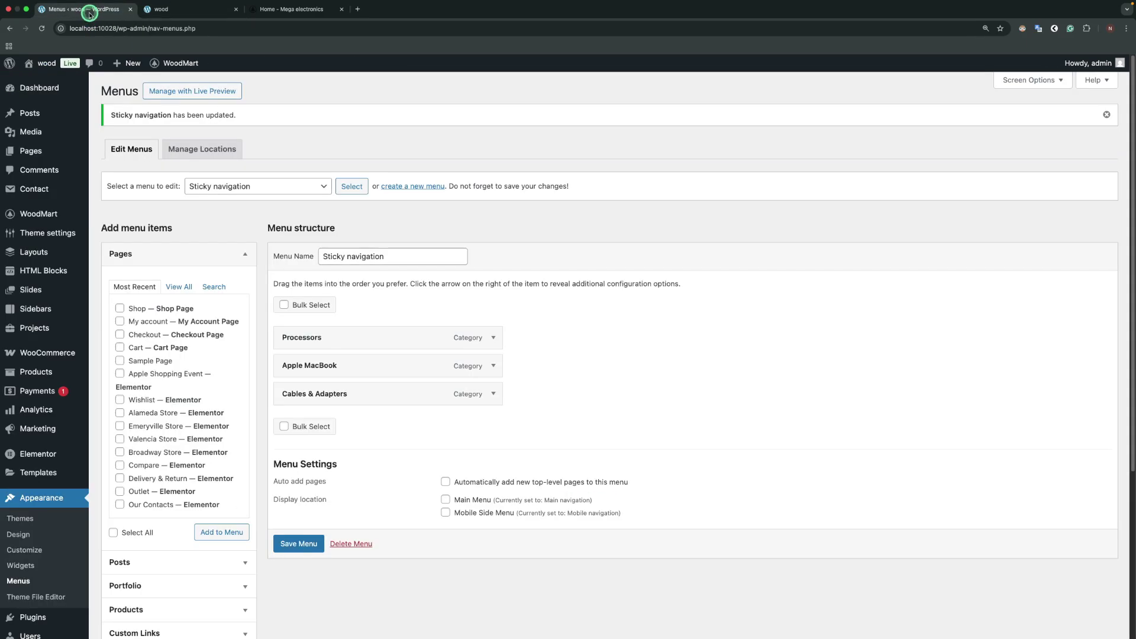
Title the WoodMart sticky navigation 'Categories' in theme settings and save the options
{"action": "left_click", "coordinate": [178, 77]}
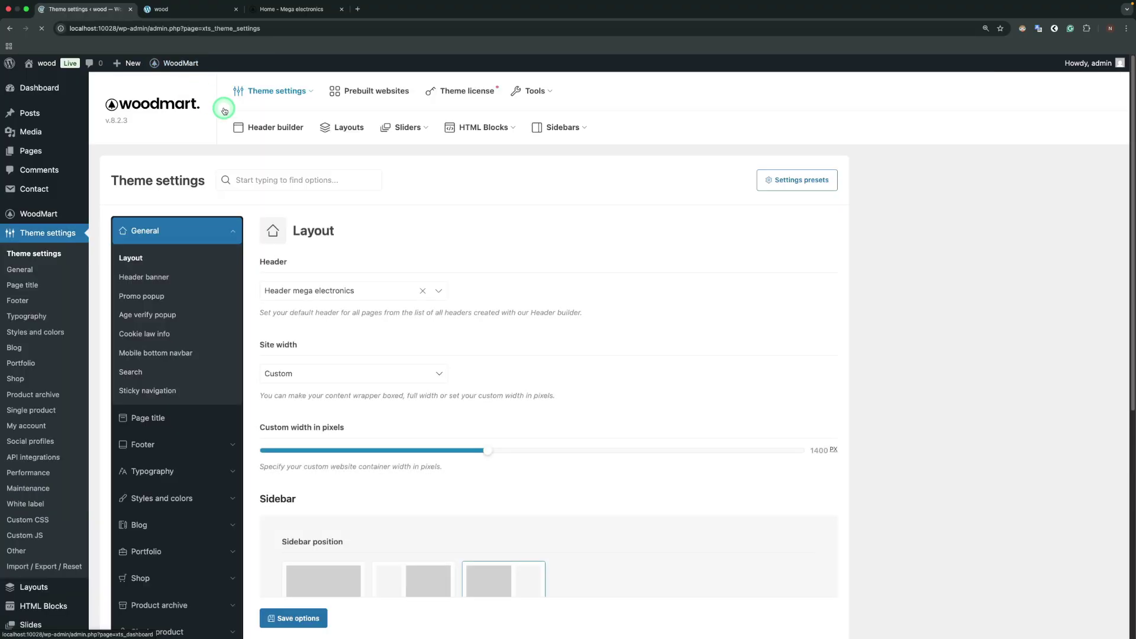
{"action": "left_click", "coordinate": [151, 384]}
{"action": "scroll", "coordinate": [424, 330], "scroll_direction": "down", "scroll_amount": 1}
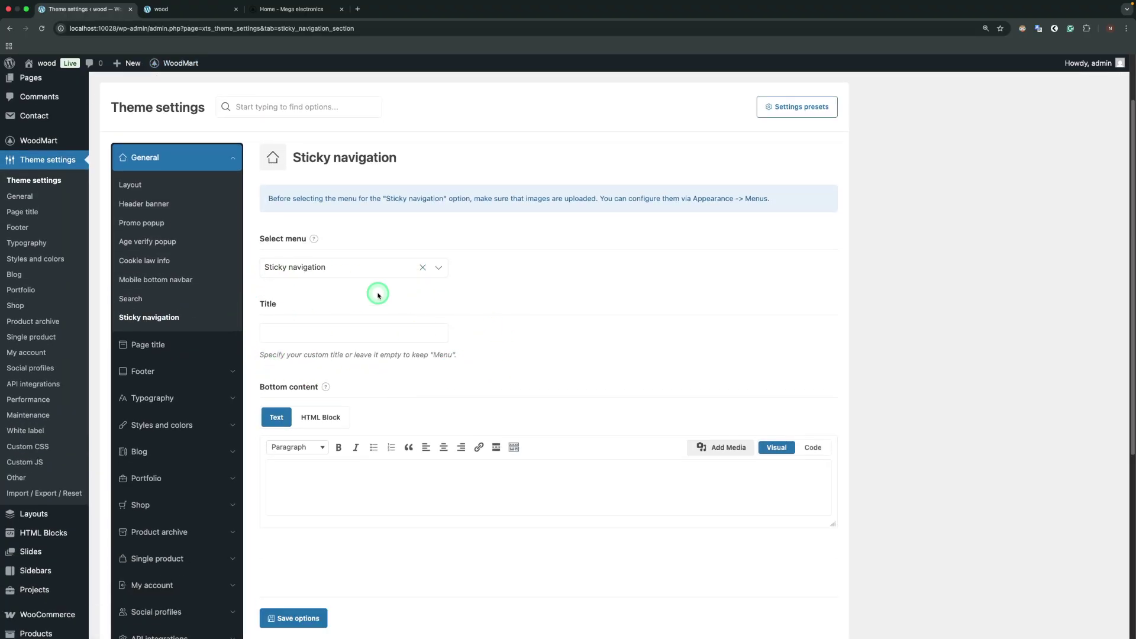
{"action": "left_click", "coordinate": [292, 339]}
{"action": "type", "text": "Categories"}
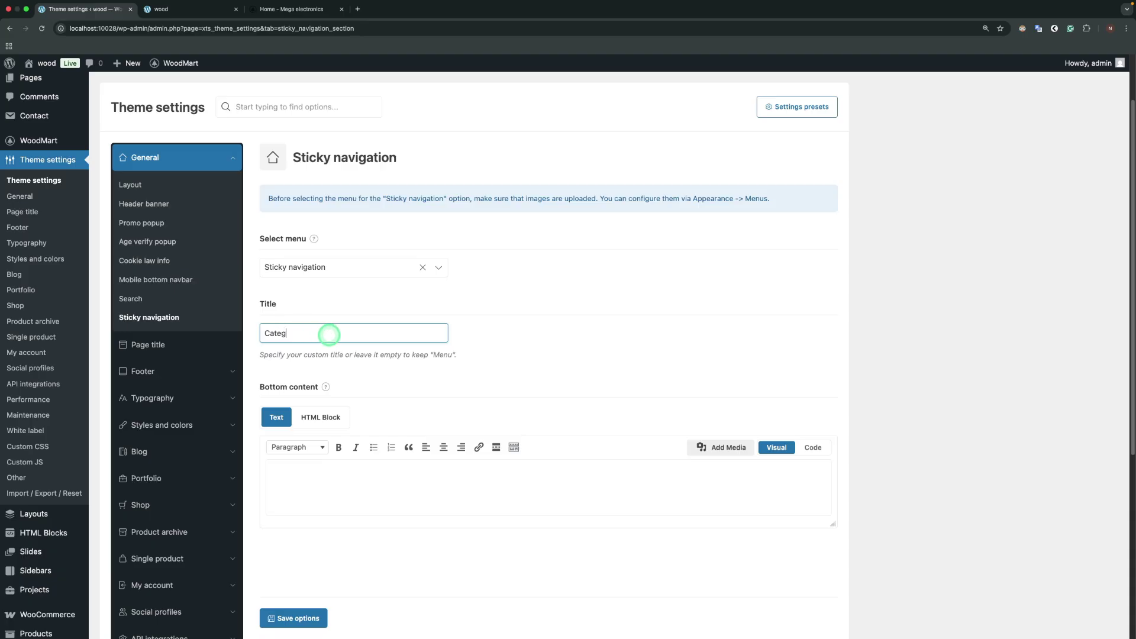
{"action": "left_click", "coordinate": [309, 618]}
Preview the storefront side panel with its new 'Categories' title, then return to Sticky navigation settings
{"action": "left_click", "coordinate": [244, 6]}
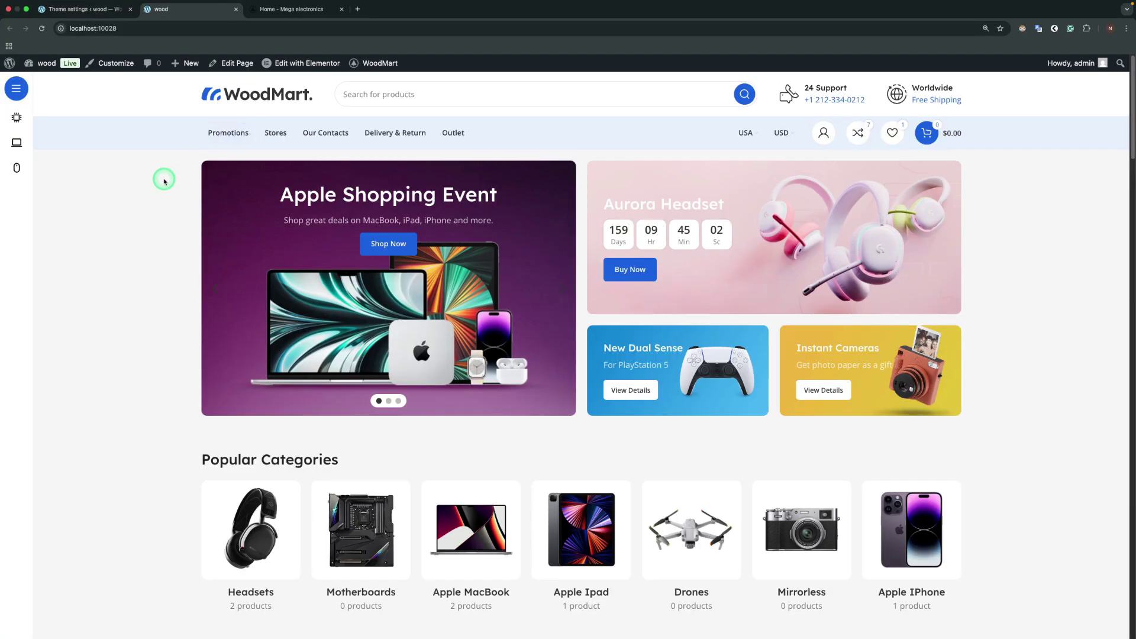
{"action": "mouse_move", "coordinate": [34, 159]}
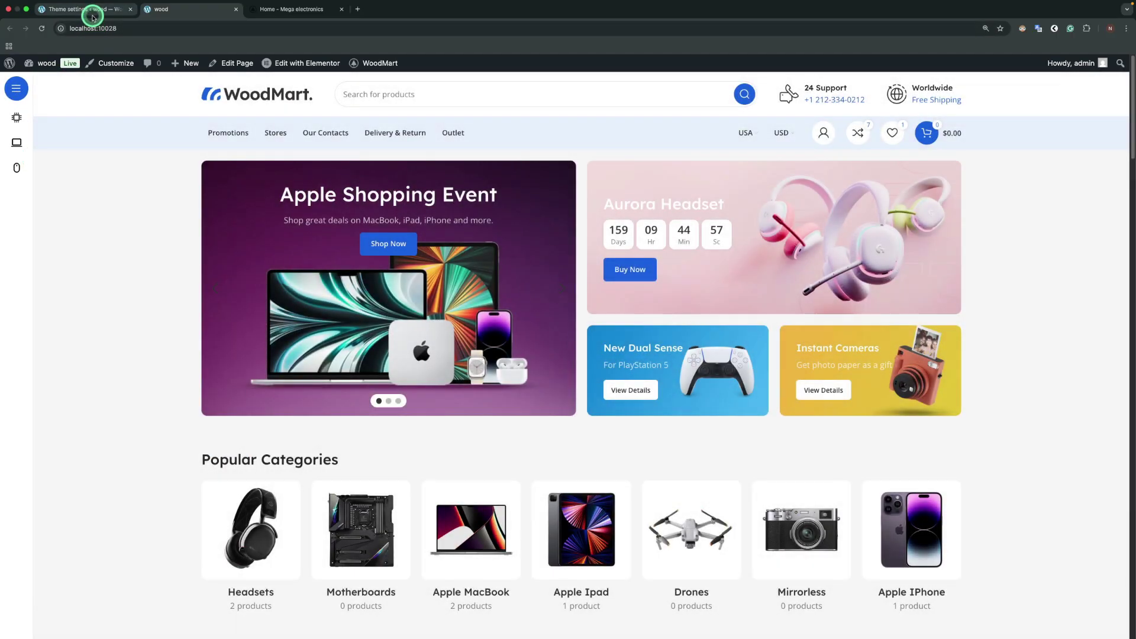
{"action": "left_click", "coordinate": [93, 12]}
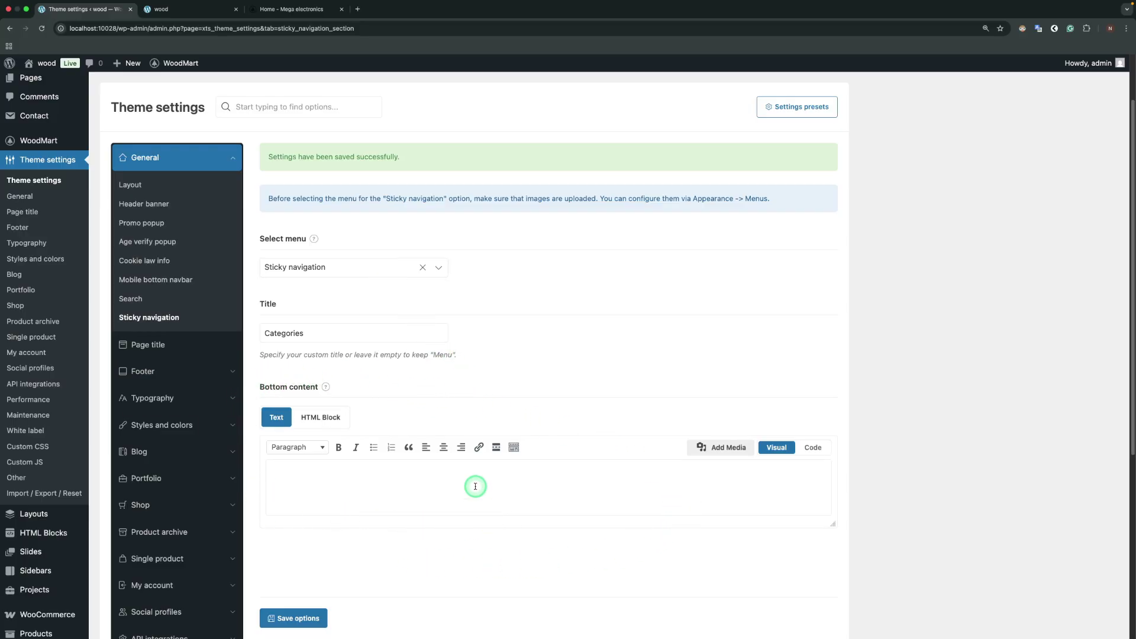
Switch from the Theme settings tab back to the WoodMart storefront home page
{"action": "mouse_move", "coordinate": [325, 386]}
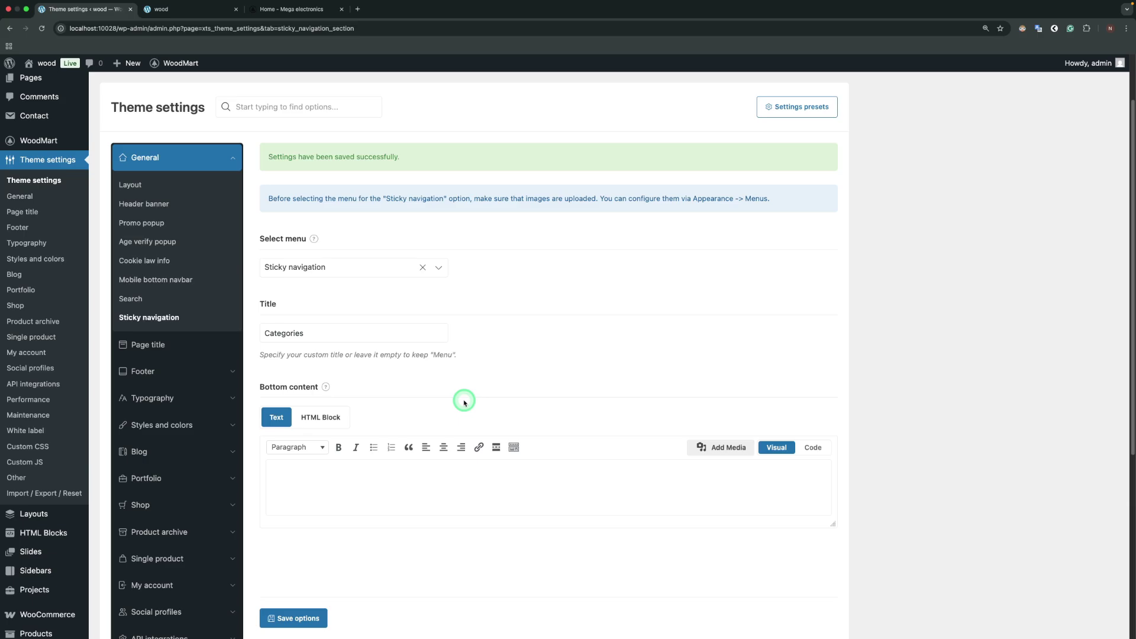
{"action": "left_click", "coordinate": [178, 9]}
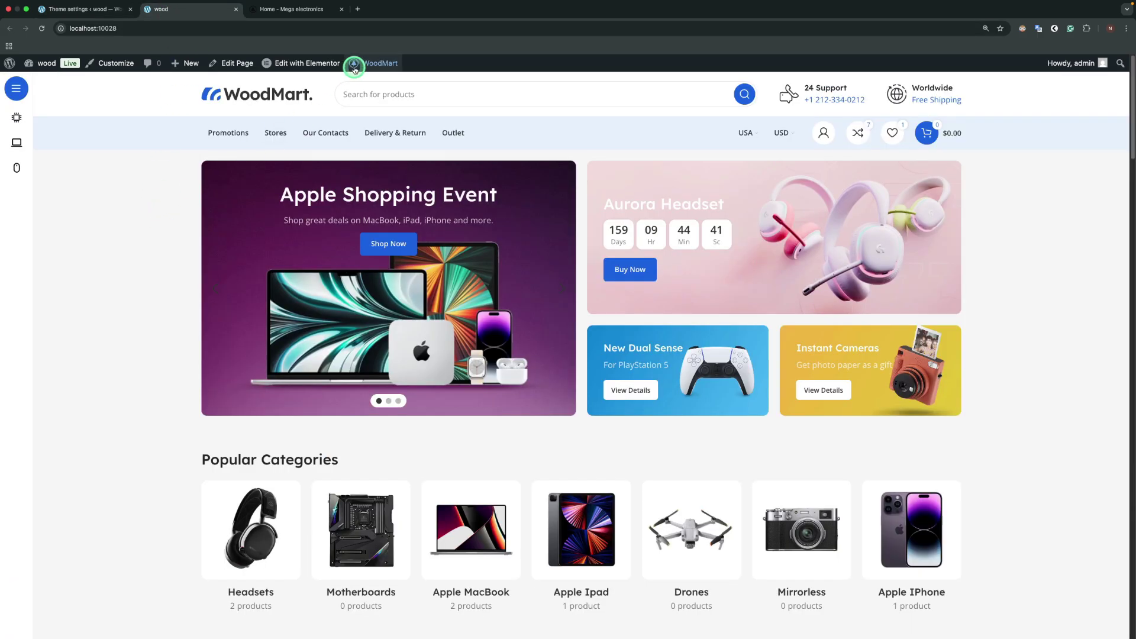
Add a Sticky navigation element to the header's bottom row
{"action": "mouse_move", "coordinate": [354, 69]}
{"action": "mouse_move", "coordinate": [390, 96]}
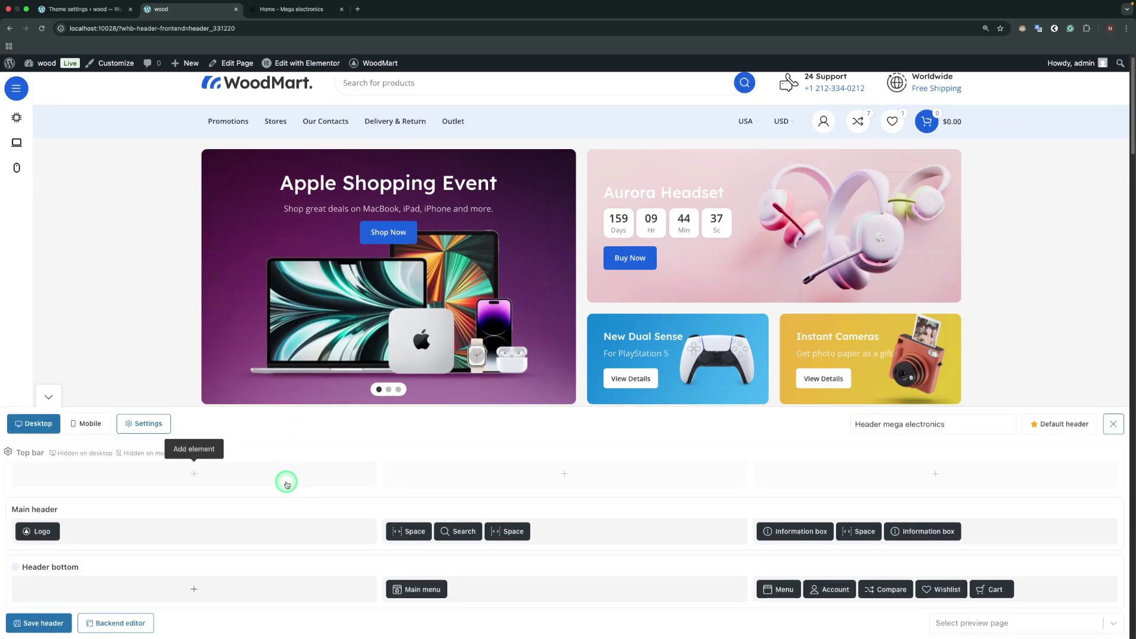
{"action": "left_click", "coordinate": [194, 589]}
{"action": "type", "text": "S"}
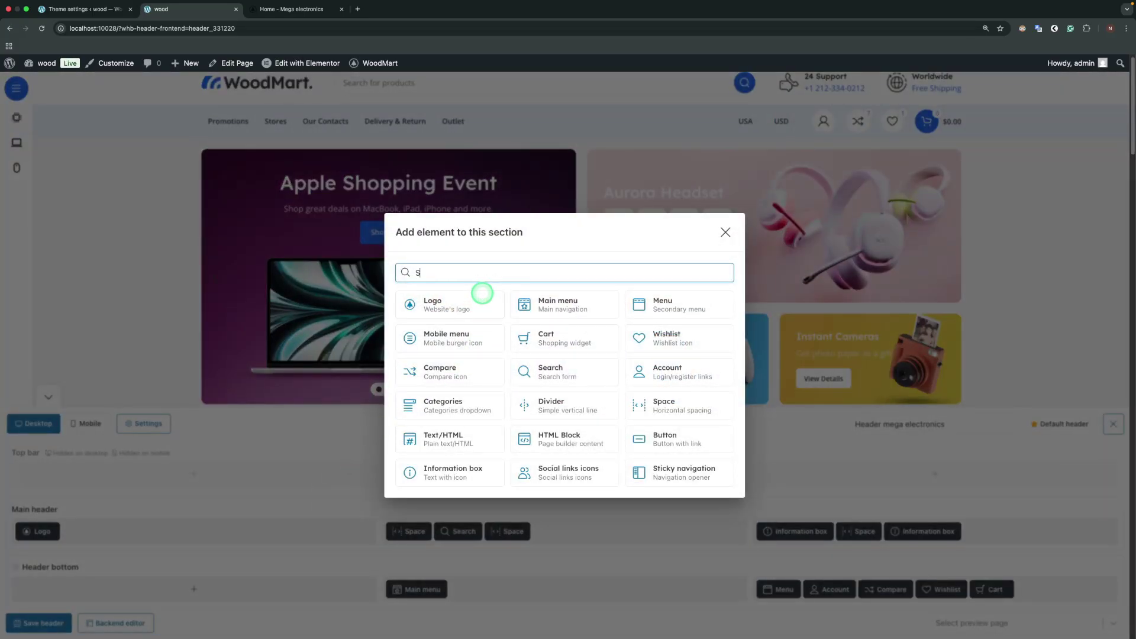
{"action": "type", "text": "ticky"}
{"action": "left_click", "coordinate": [457, 378]}
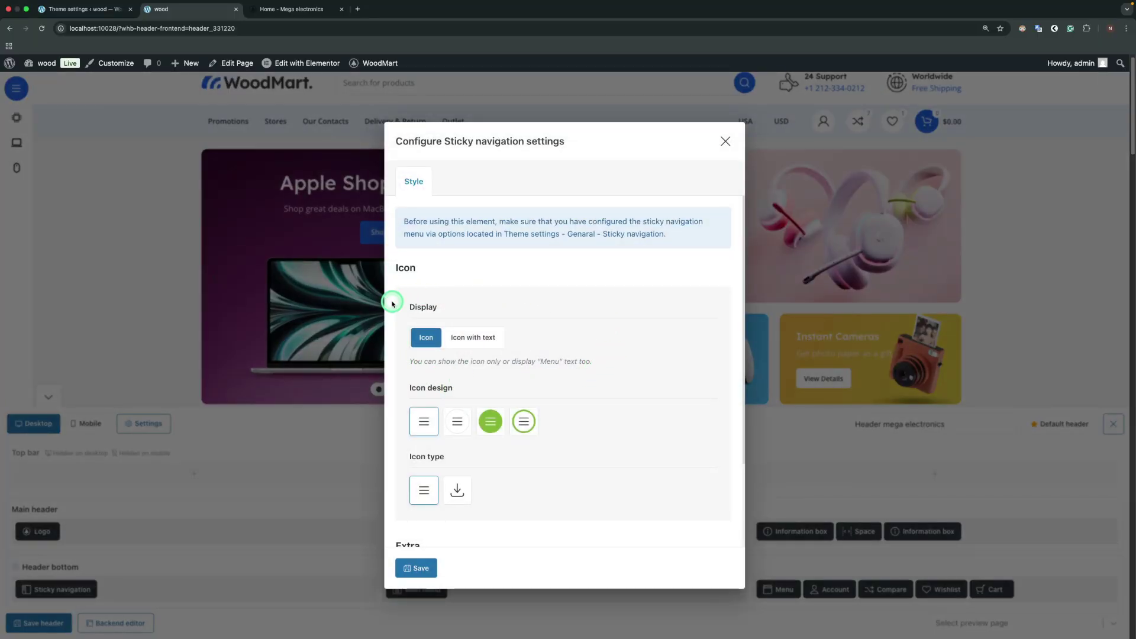
Display the trigger as icon with text, labelled 'Categories'
{"action": "left_click", "coordinate": [472, 337]}
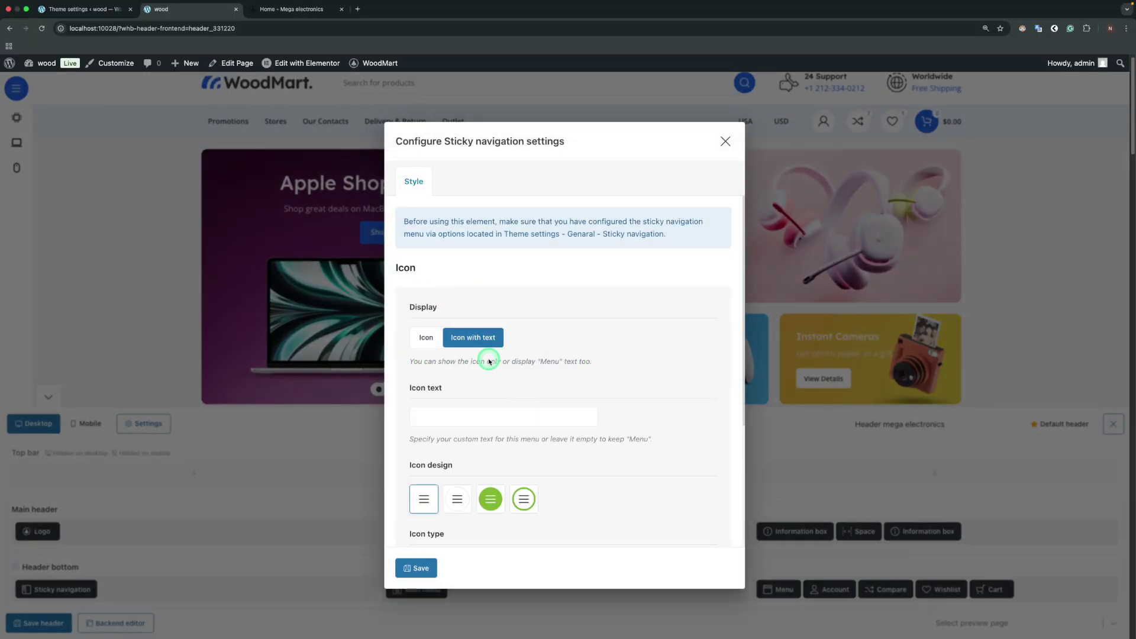
{"action": "left_click", "coordinate": [451, 417]}
{"action": "type", "text": "Catego"}
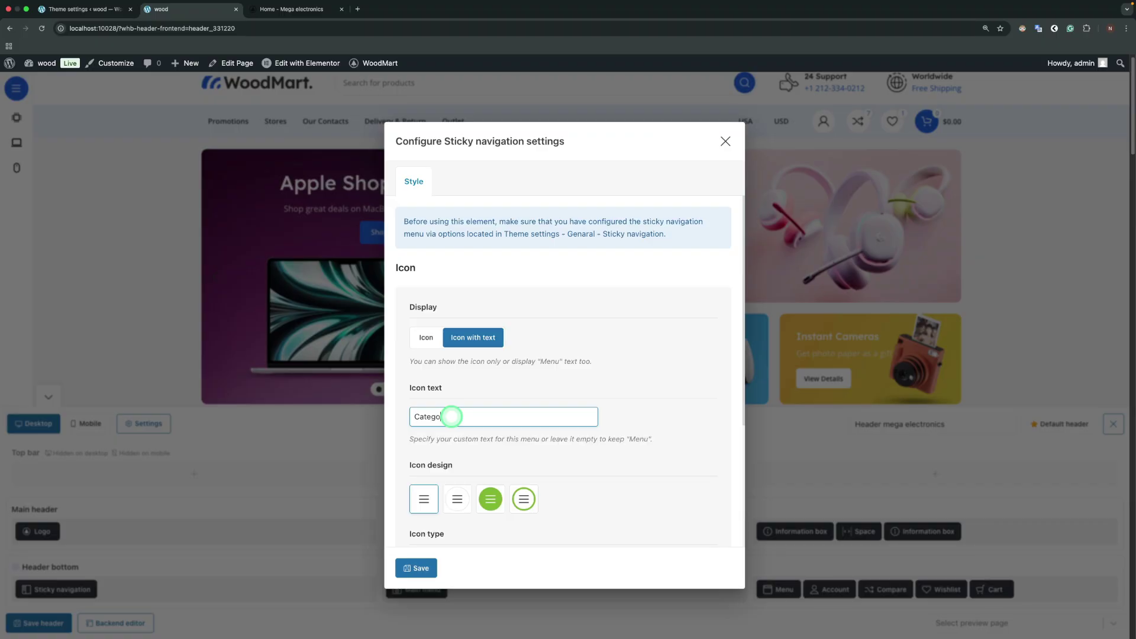
{"action": "type", "text": "ries"}
{"action": "scroll", "coordinate": [630, 425], "scroll_direction": "down", "scroll_amount": 3}
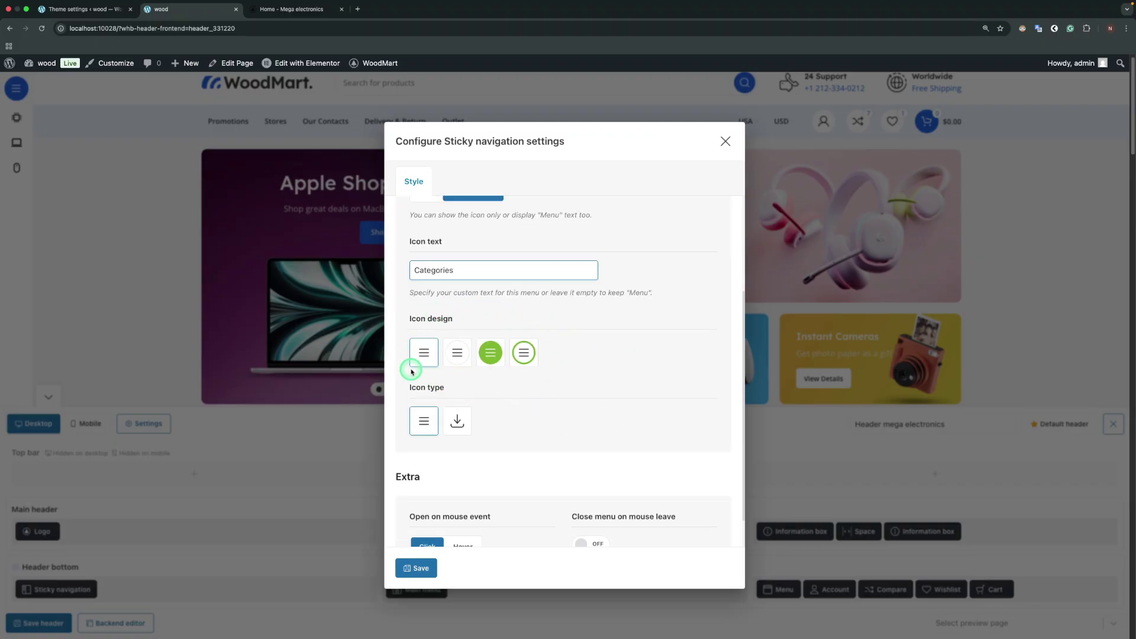
Choose the round filled icon design with a purple background
{"action": "left_click", "coordinate": [494, 357]}
{"action": "scroll", "coordinate": [586, 362], "scroll_direction": "down", "scroll_amount": 2}
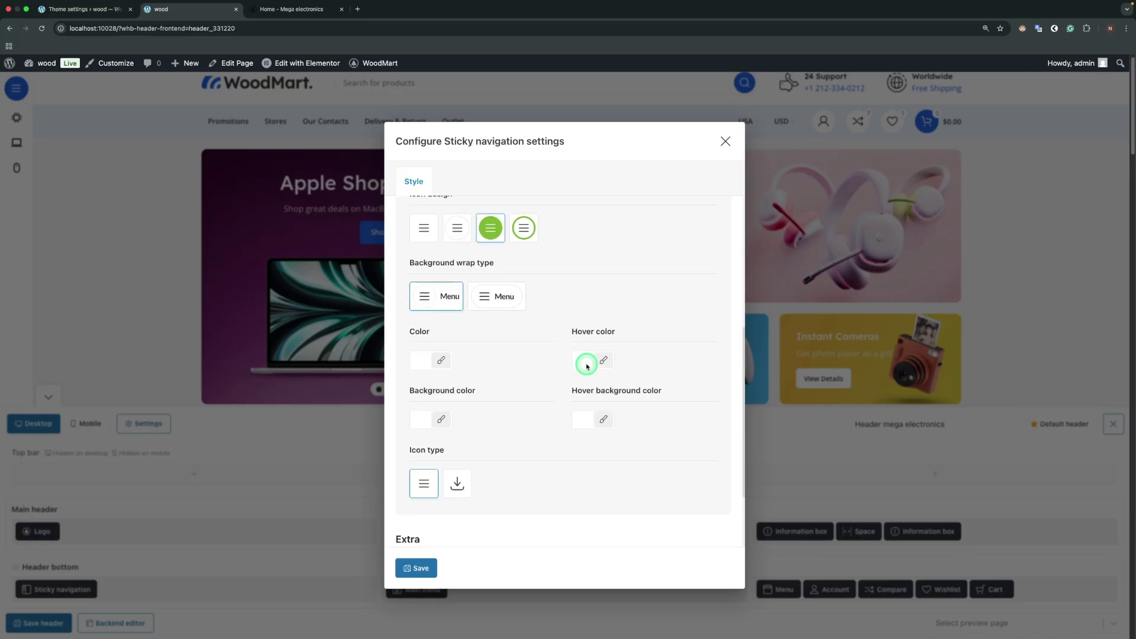
{"action": "left_click", "coordinate": [421, 366]}
{"action": "left_click", "coordinate": [507, 359]}
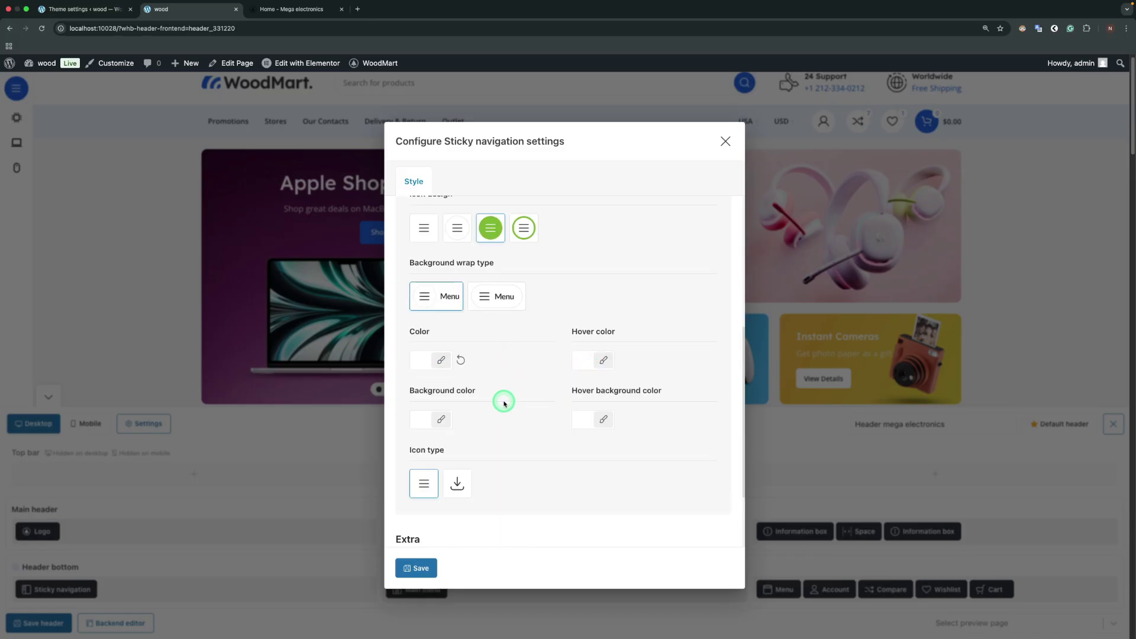
{"action": "left_click", "coordinate": [427, 417]}
{"action": "scroll", "coordinate": [521, 485], "scroll_direction": "down", "scroll_amount": 2}
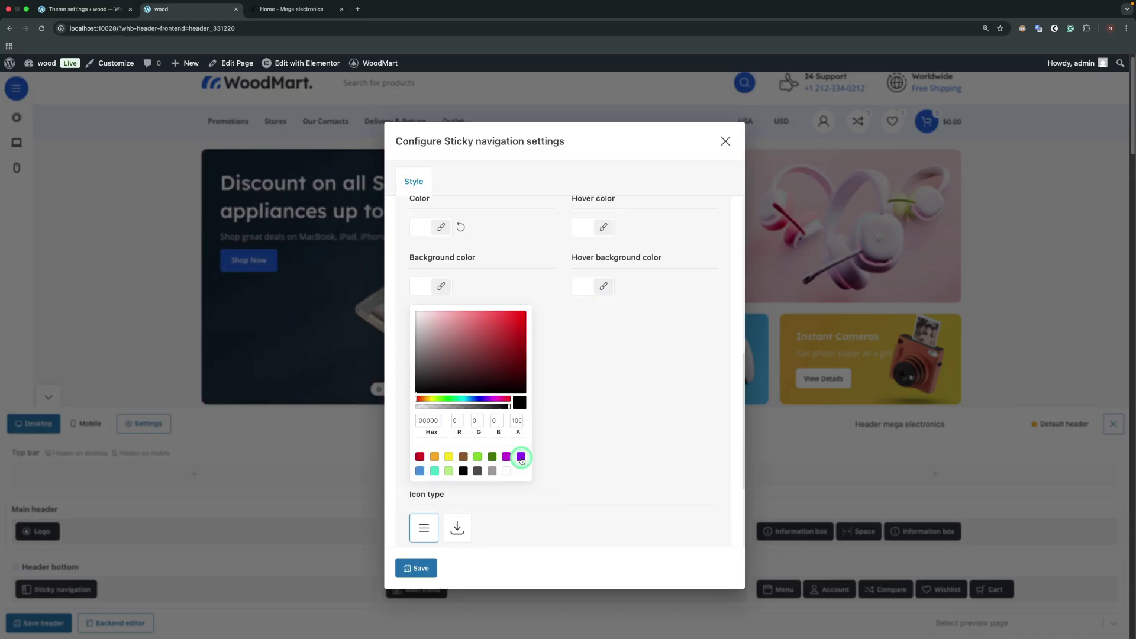
{"action": "left_click", "coordinate": [522, 457]}
Give it a slightly translucent purple hover background, the hamburger icon type, and open on click
{"action": "left_click", "coordinate": [585, 289]}
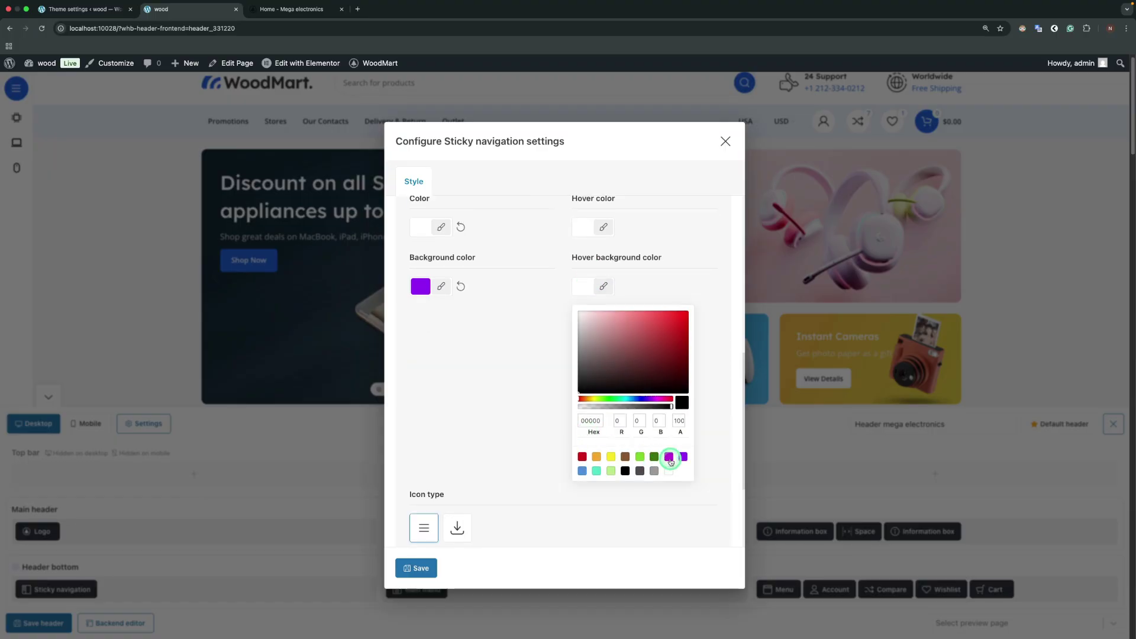
{"action": "left_click", "coordinate": [682, 455]}
{"action": "left_click_drag", "start_coordinate": [668, 408], "coordinate": [659, 408]}
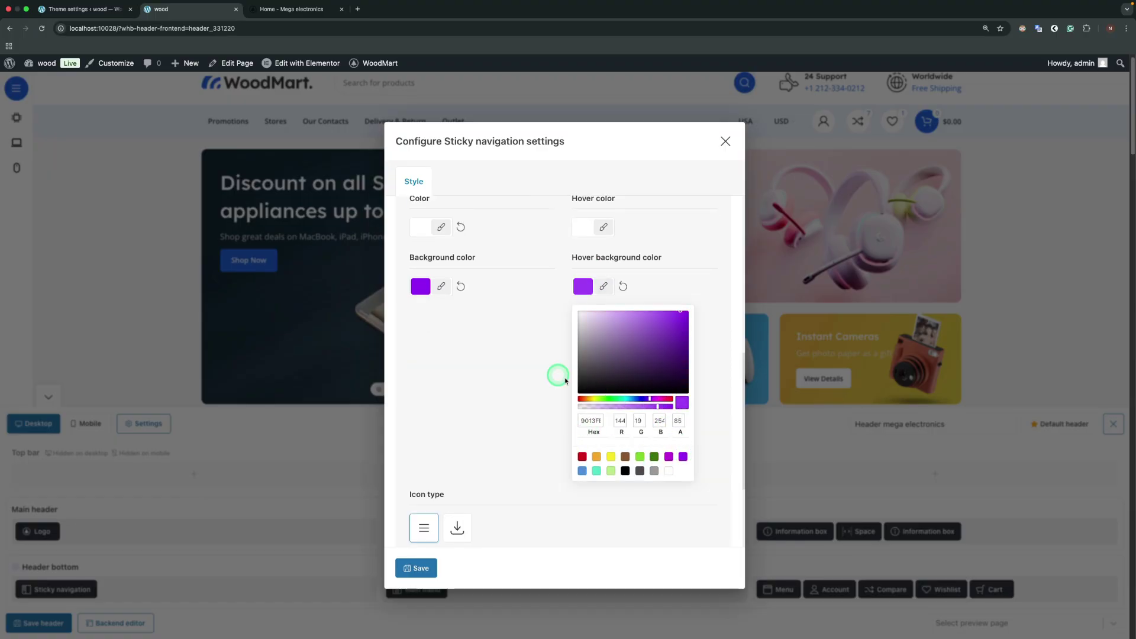
{"action": "left_click", "coordinate": [565, 380]}
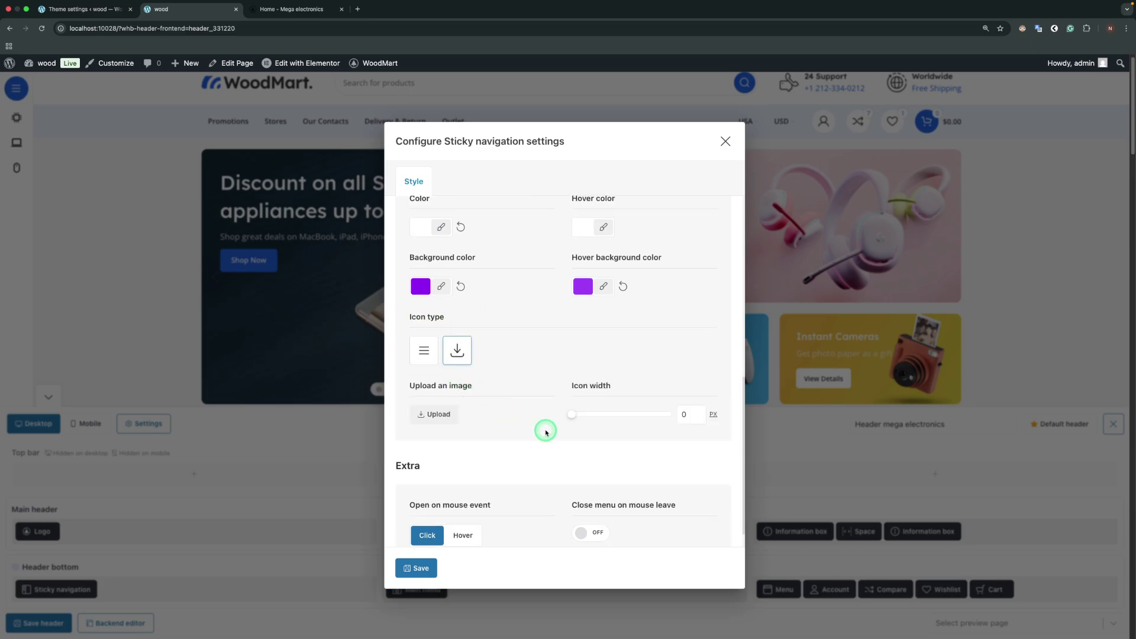
{"action": "left_click", "coordinate": [426, 355]}
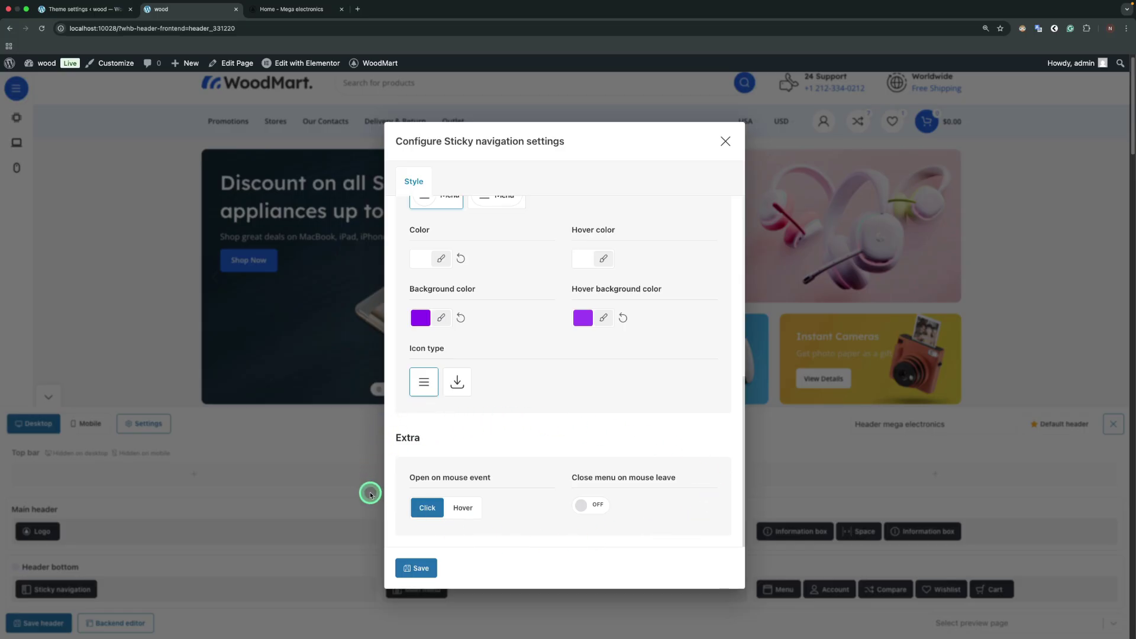
{"action": "left_click", "coordinate": [473, 509]}
{"action": "left_click", "coordinate": [421, 507]}
Save the Sticky navigation settings and the header, then test the storefront's Categories side panel
{"action": "left_click", "coordinate": [417, 569]}
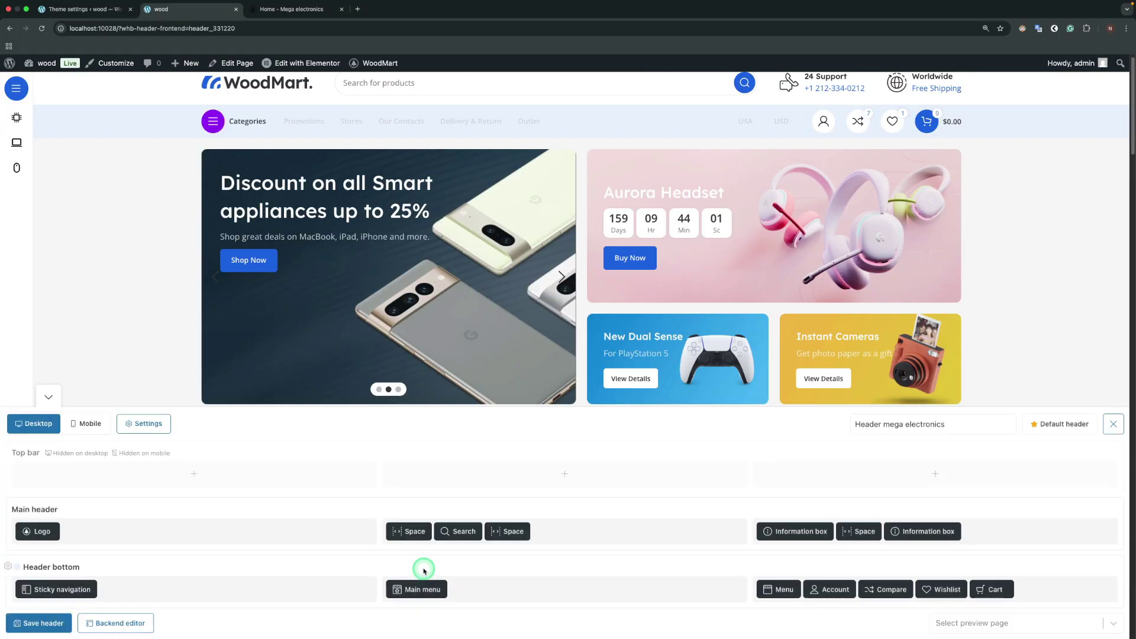
{"action": "left_click", "coordinate": [51, 622]}
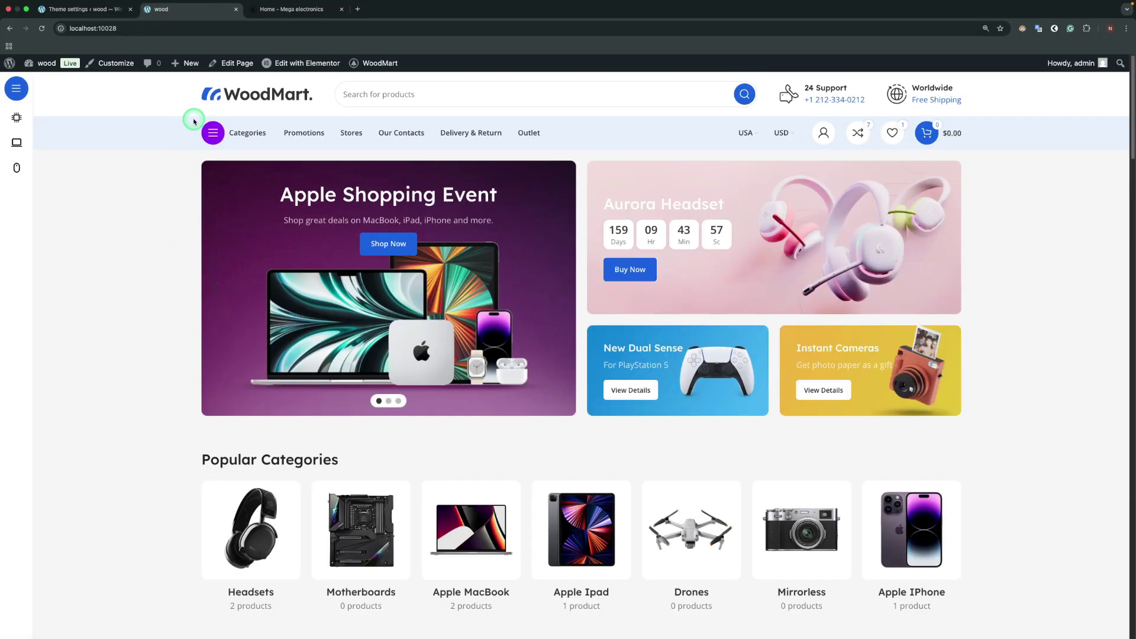
{"action": "left_click", "coordinate": [255, 129]}
{"action": "left_click", "coordinate": [236, 132]}
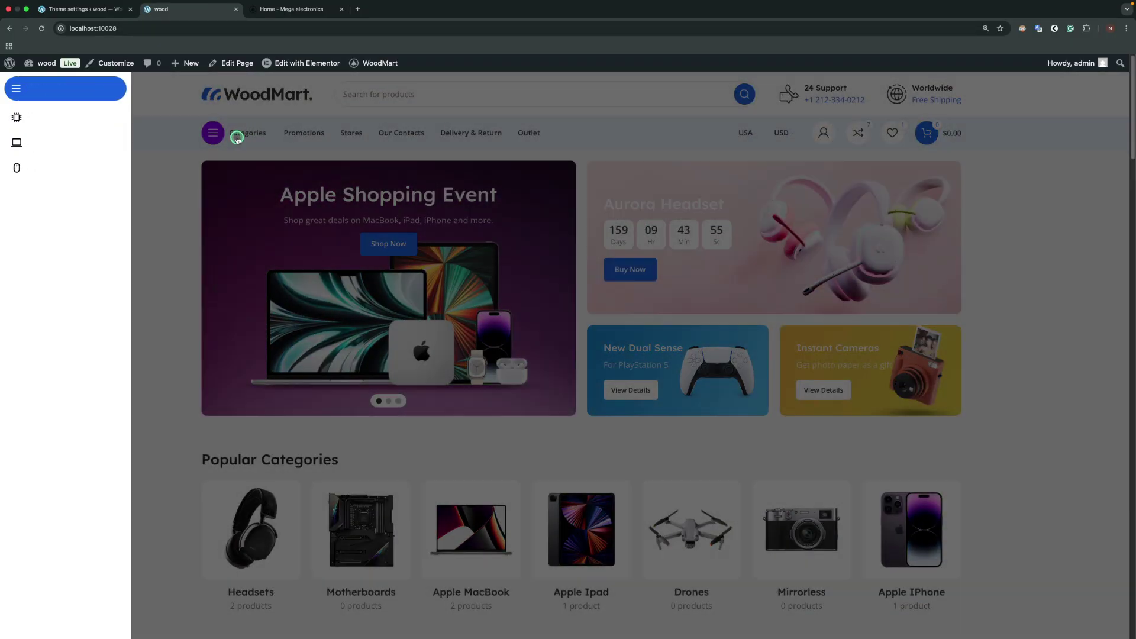
{"action": "left_click", "coordinate": [230, 139]}
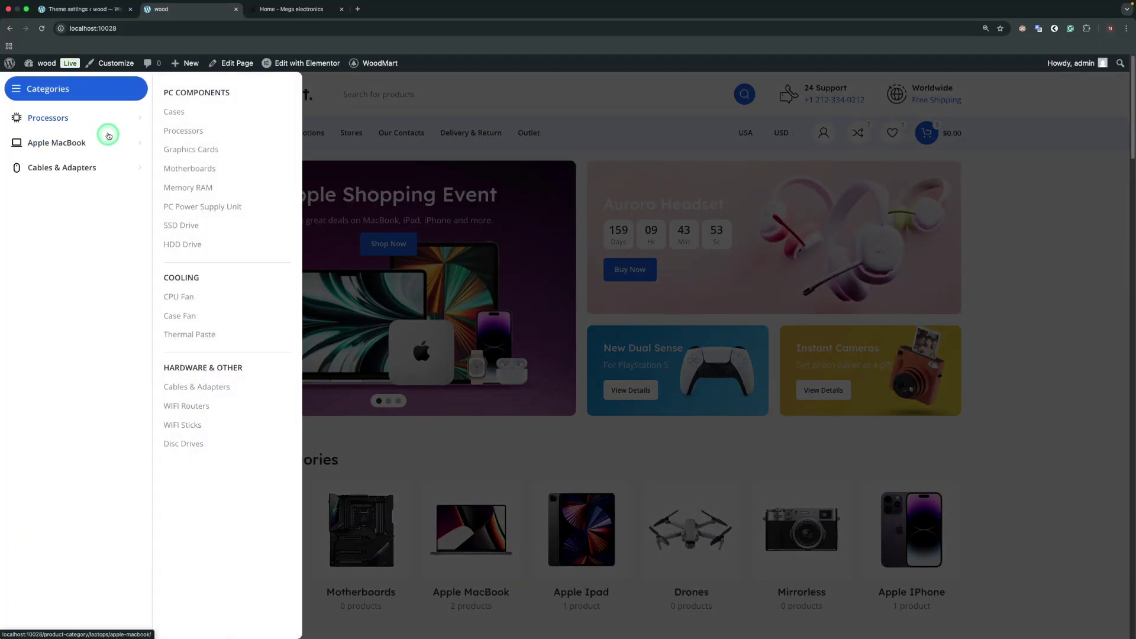